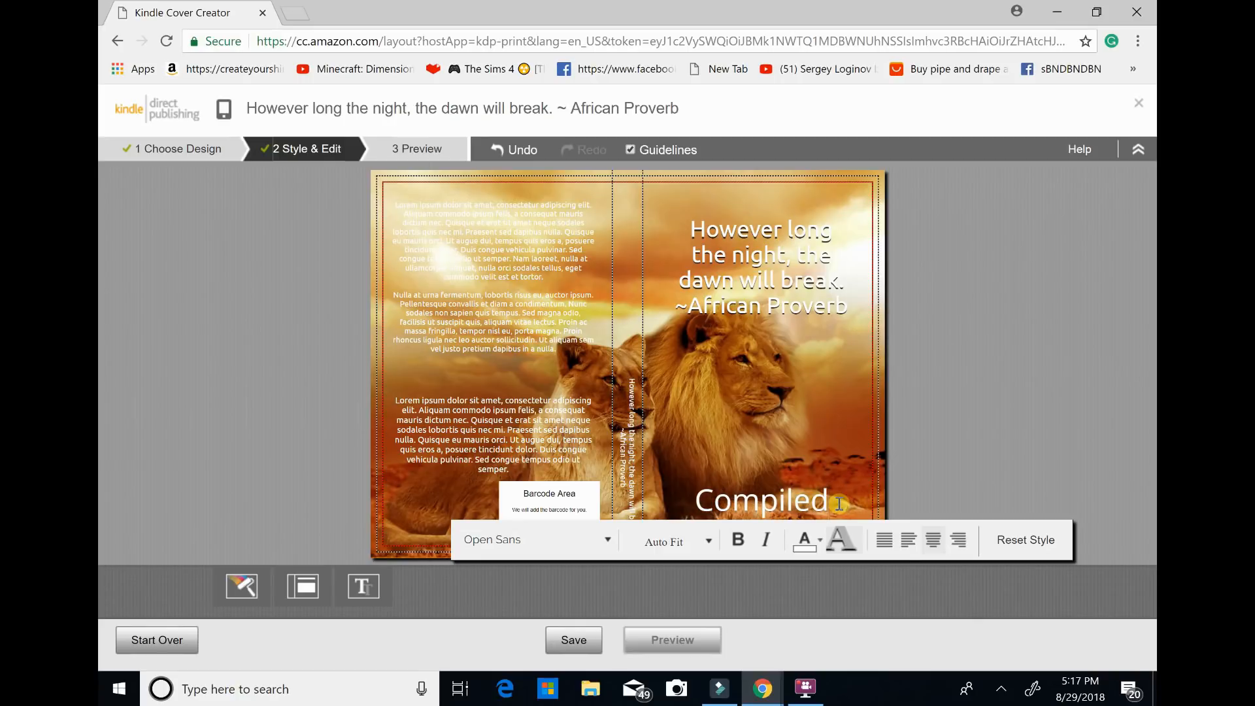
Complete the "Compiled" line at the foot of the front cover with "by:" and the compiler's full name.
{"action": "type", "text": "by"}
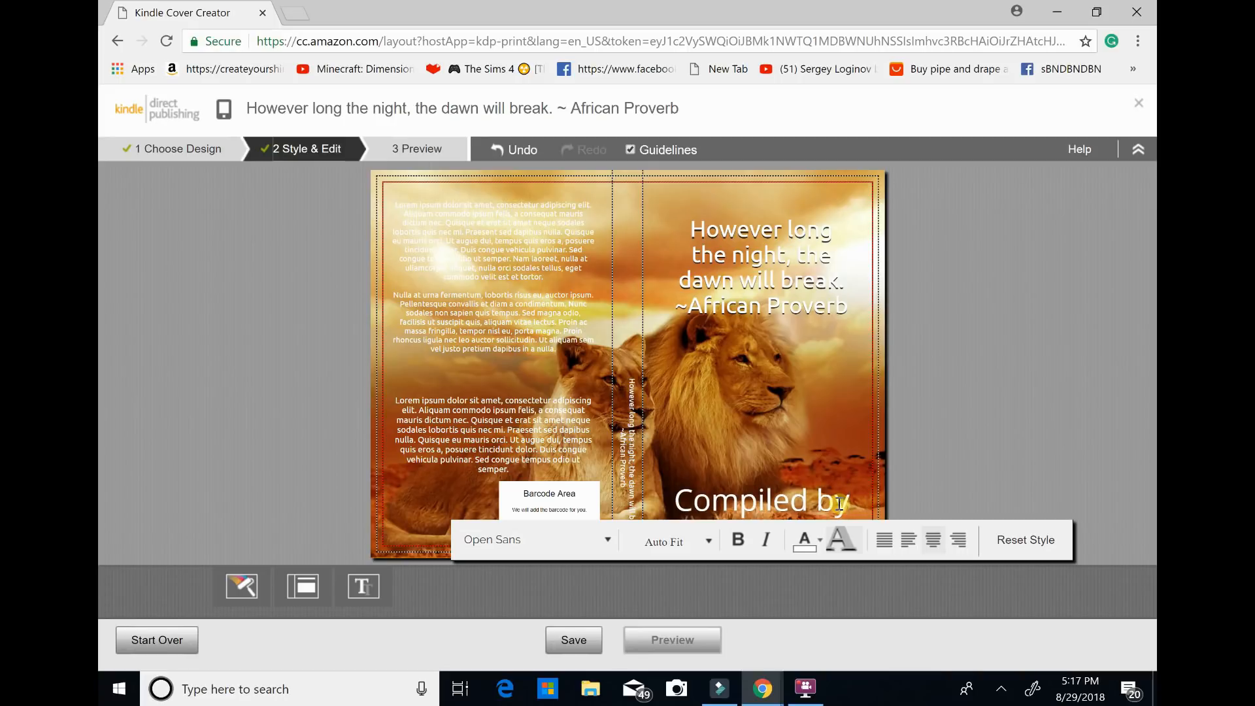
{"action": "type", "text": ":"}
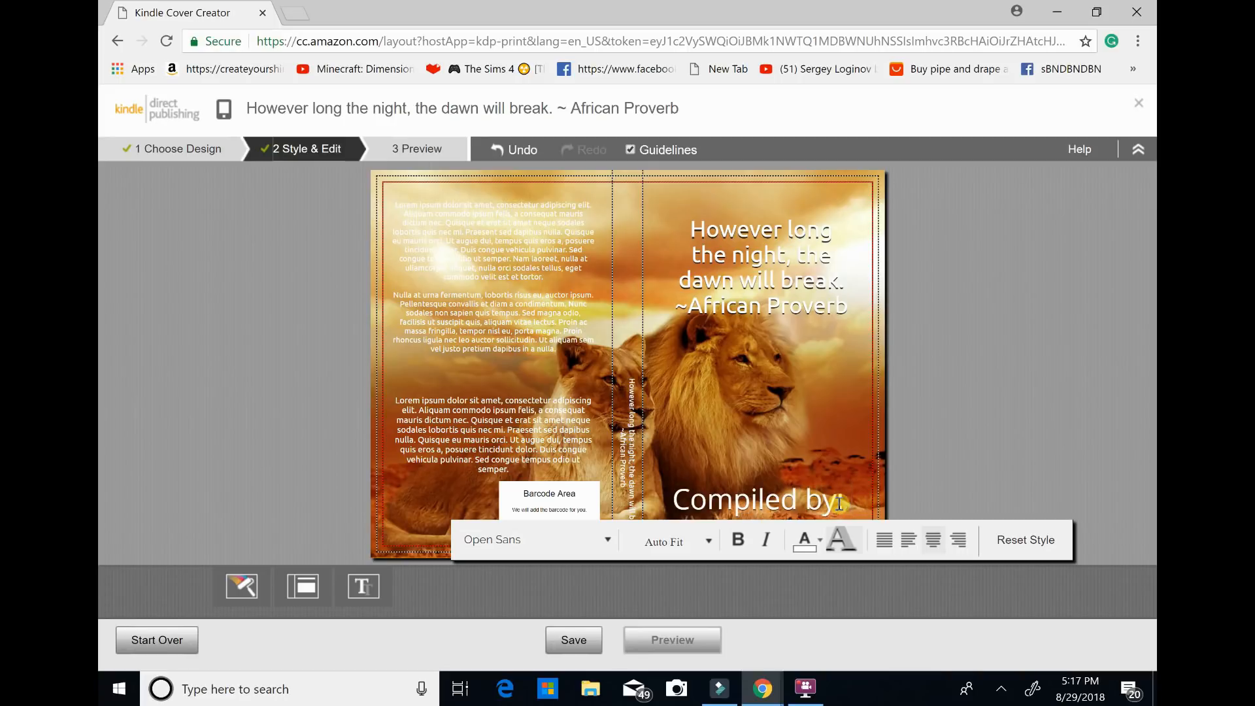
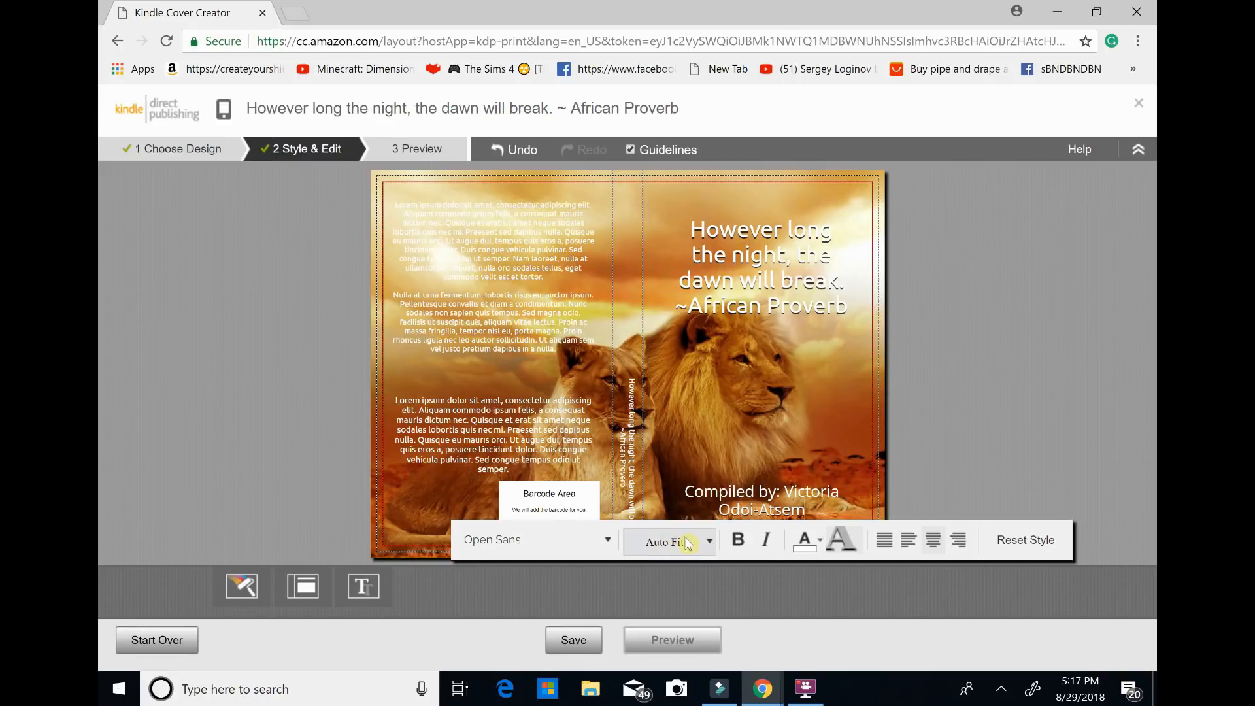
Set the "Compiled by" line's font size to 12 pt and insert a line break to lower it on the front cover.
{"action": "left_click", "coordinate": [711, 544]}
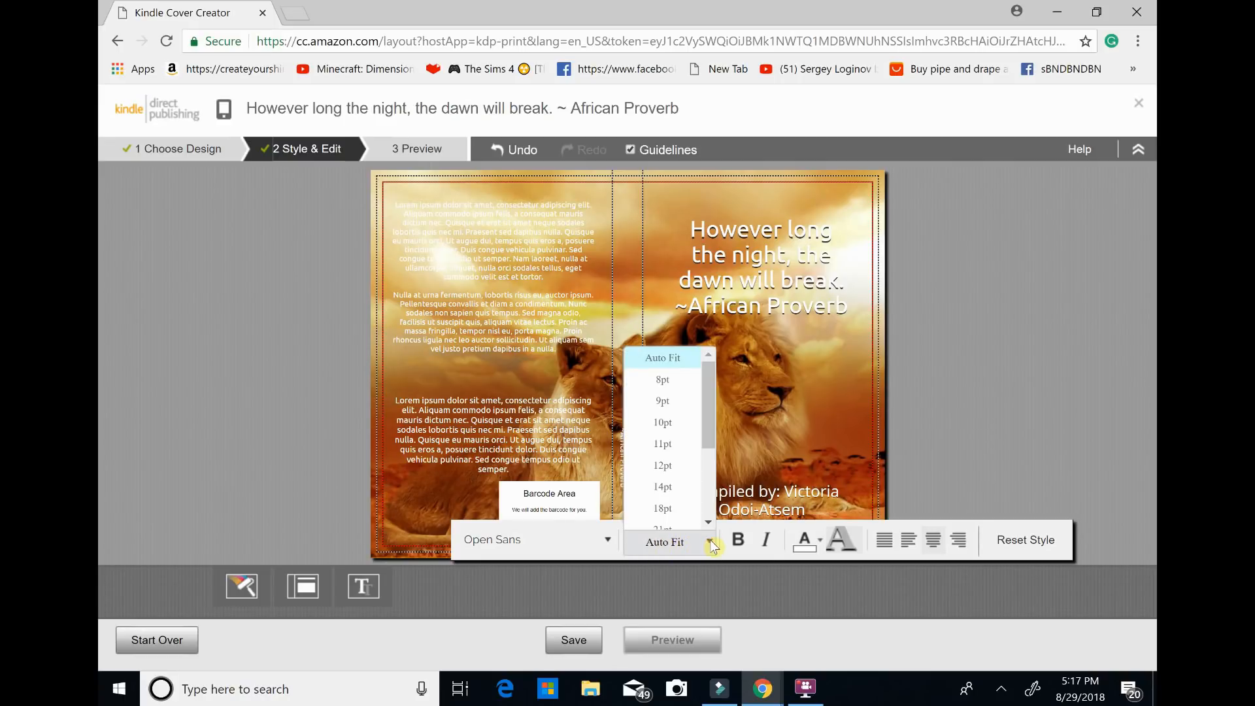
{"action": "left_click", "coordinate": [672, 471]}
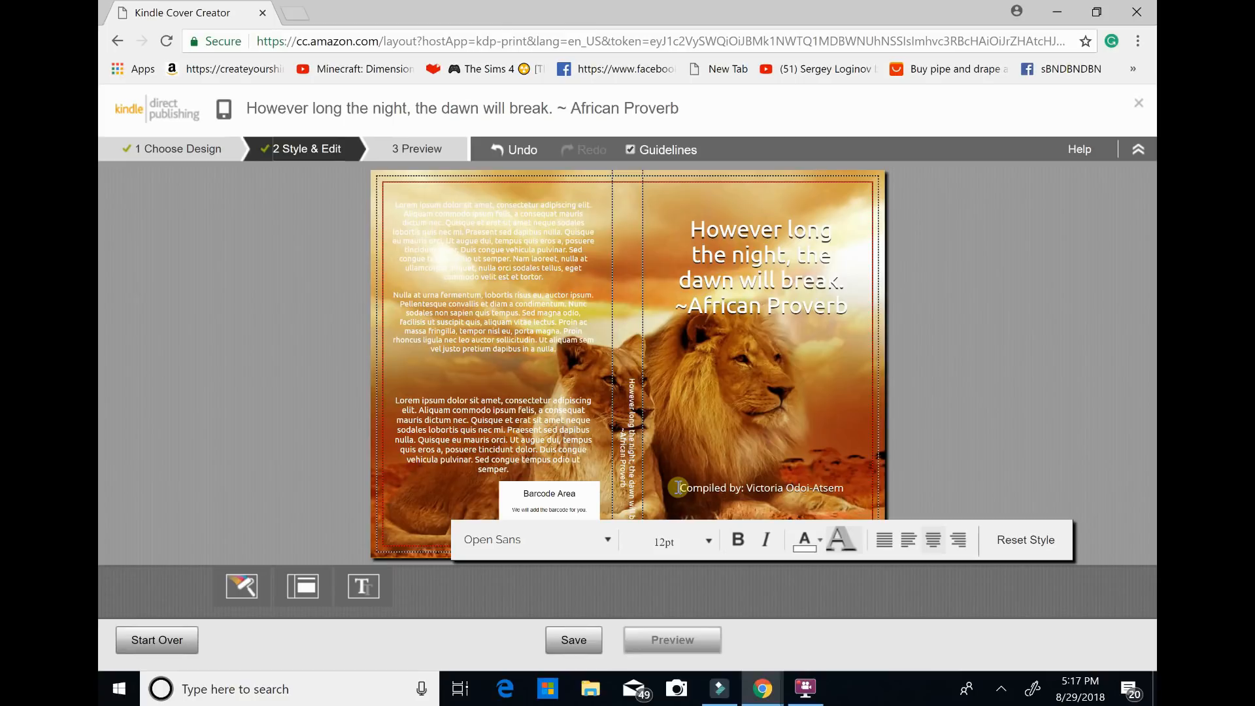
{"action": "key", "text": "Return"}
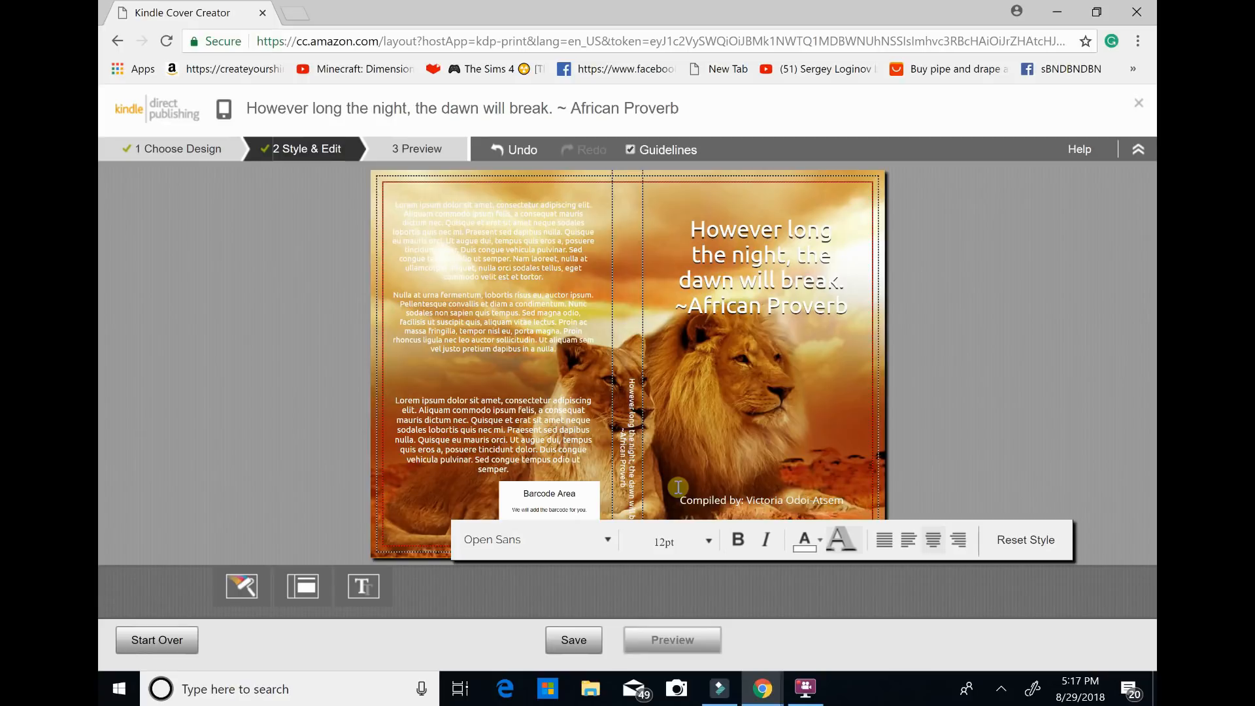
Try several text colours on the proverb on the front cover and settle on dark red.
{"action": "left_click", "coordinate": [758, 304]}
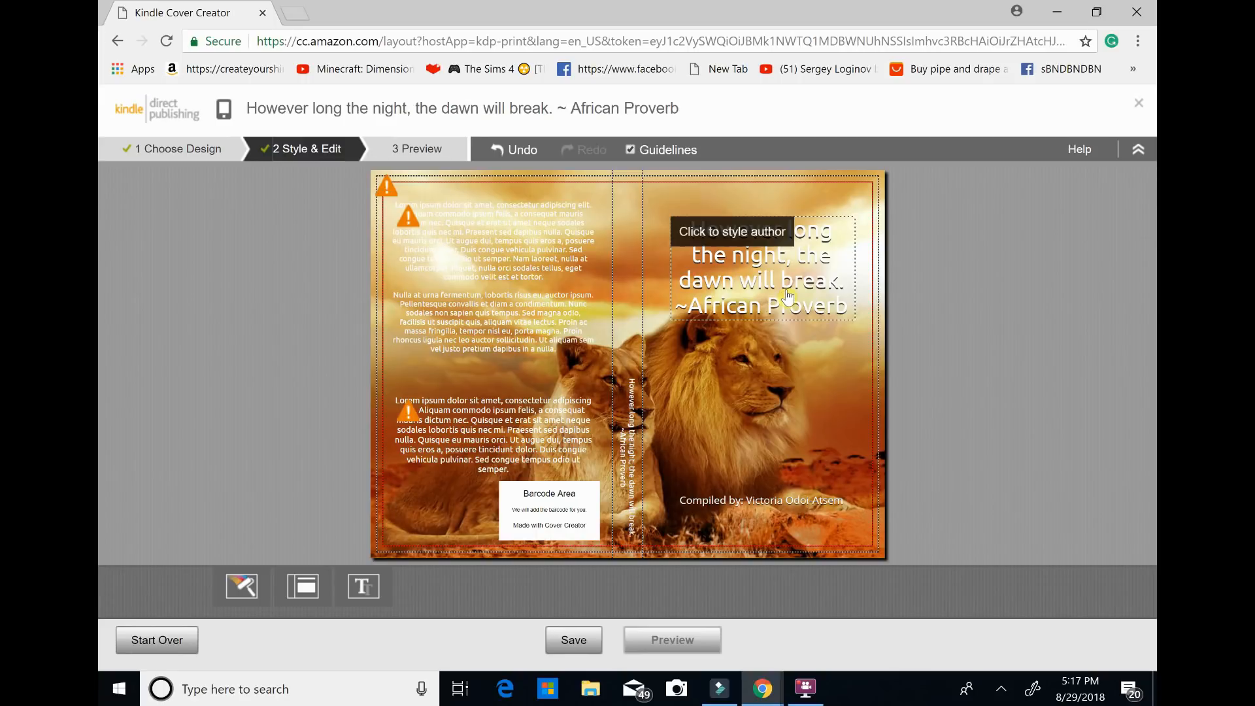
{"action": "left_click", "coordinate": [772, 239]}
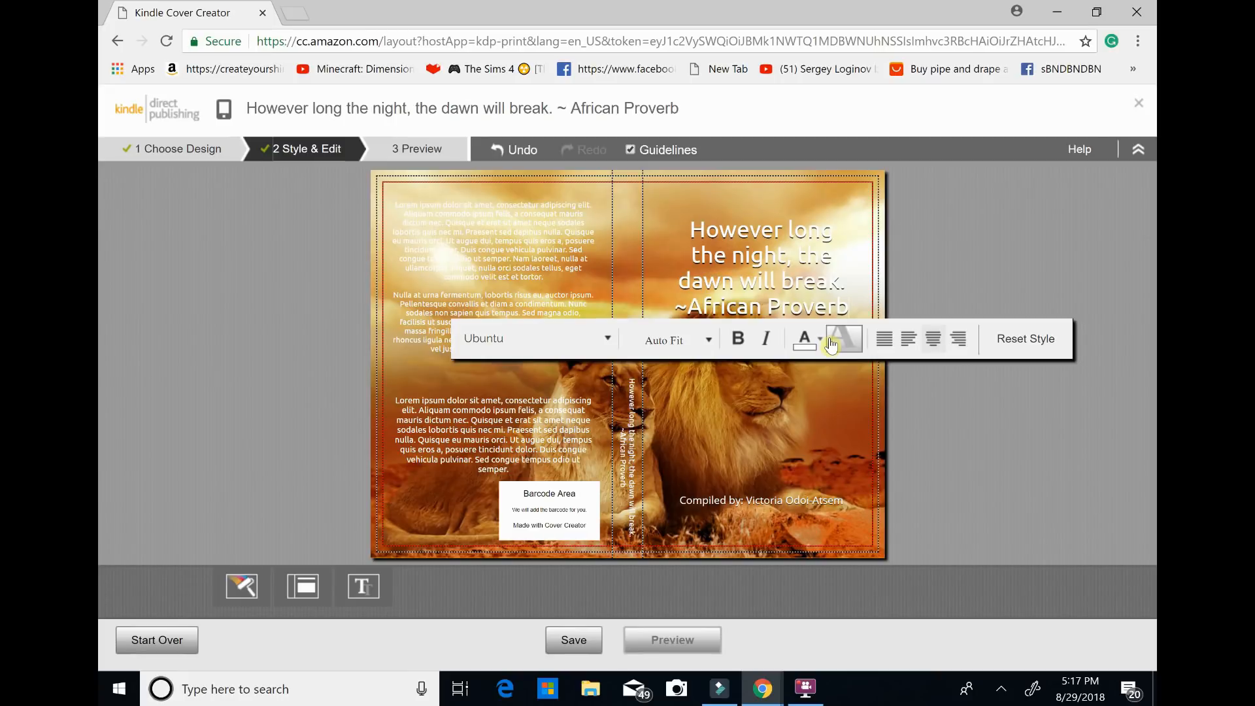
{"action": "left_click", "coordinate": [832, 345]}
{"action": "left_click", "coordinate": [832, 345]}
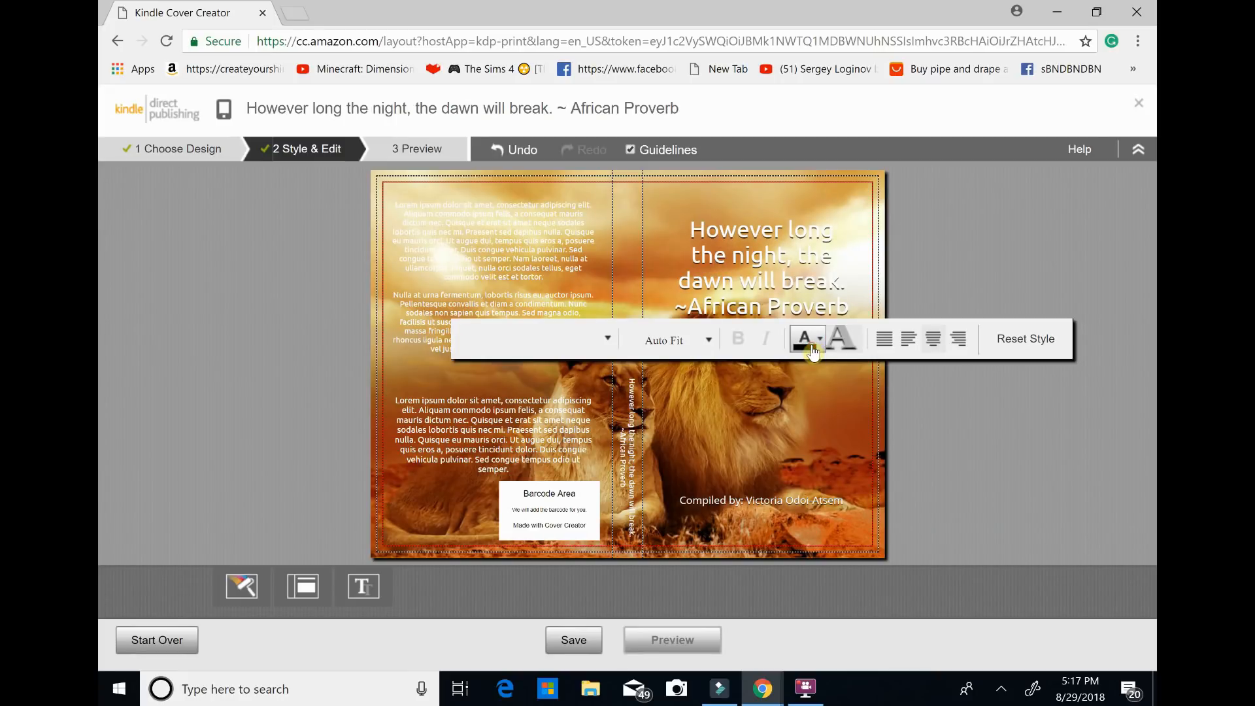
{"action": "left_click", "coordinate": [814, 352]}
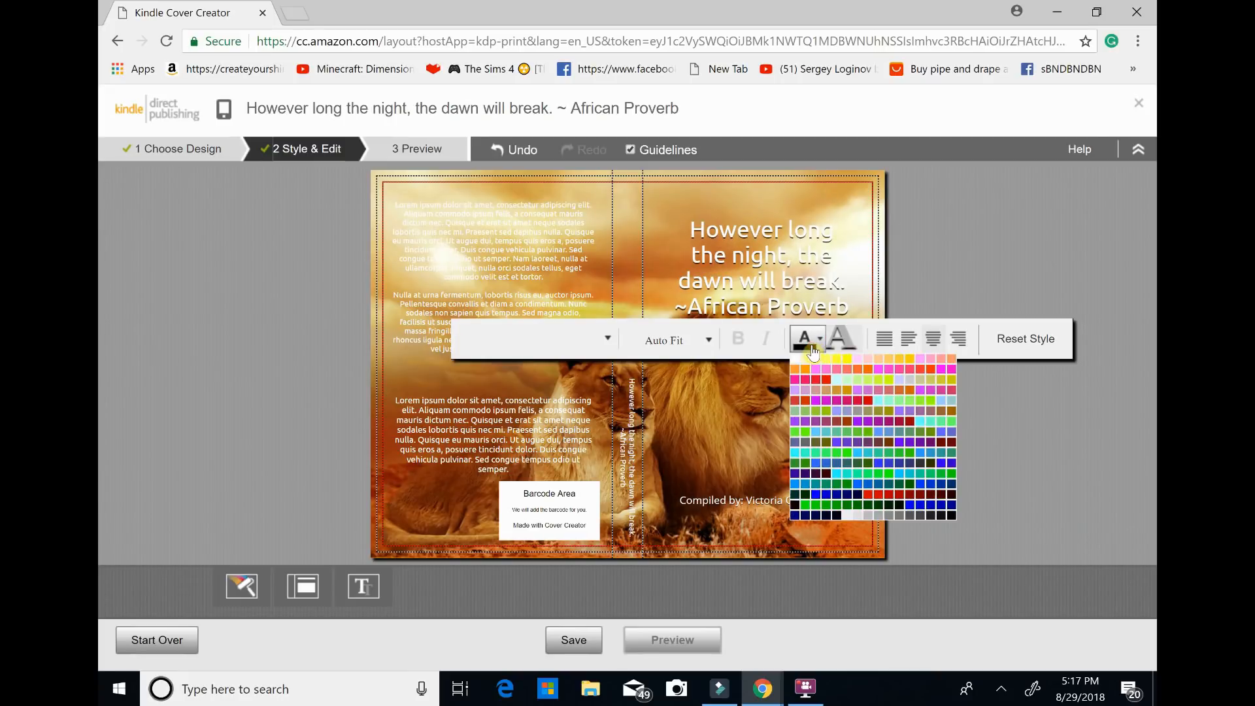
{"action": "left_click", "coordinate": [945, 412]}
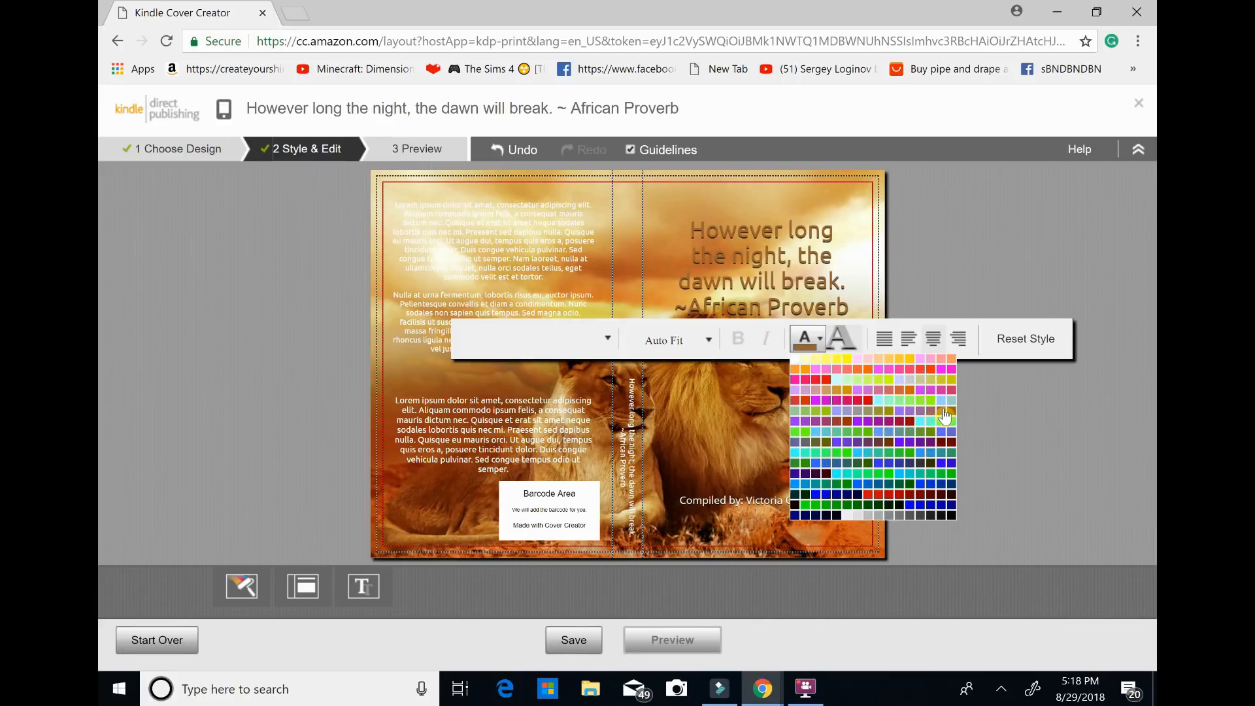
{"action": "left_click", "coordinate": [819, 481]}
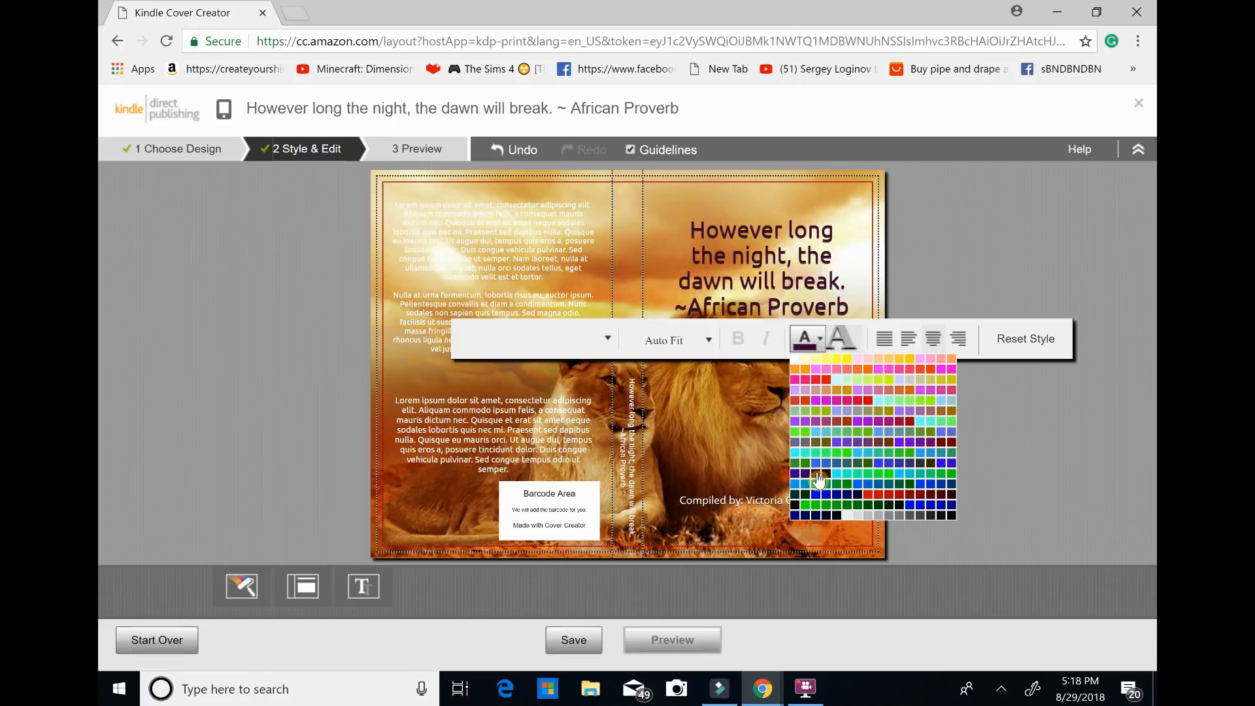
{"action": "left_click", "coordinate": [841, 428]}
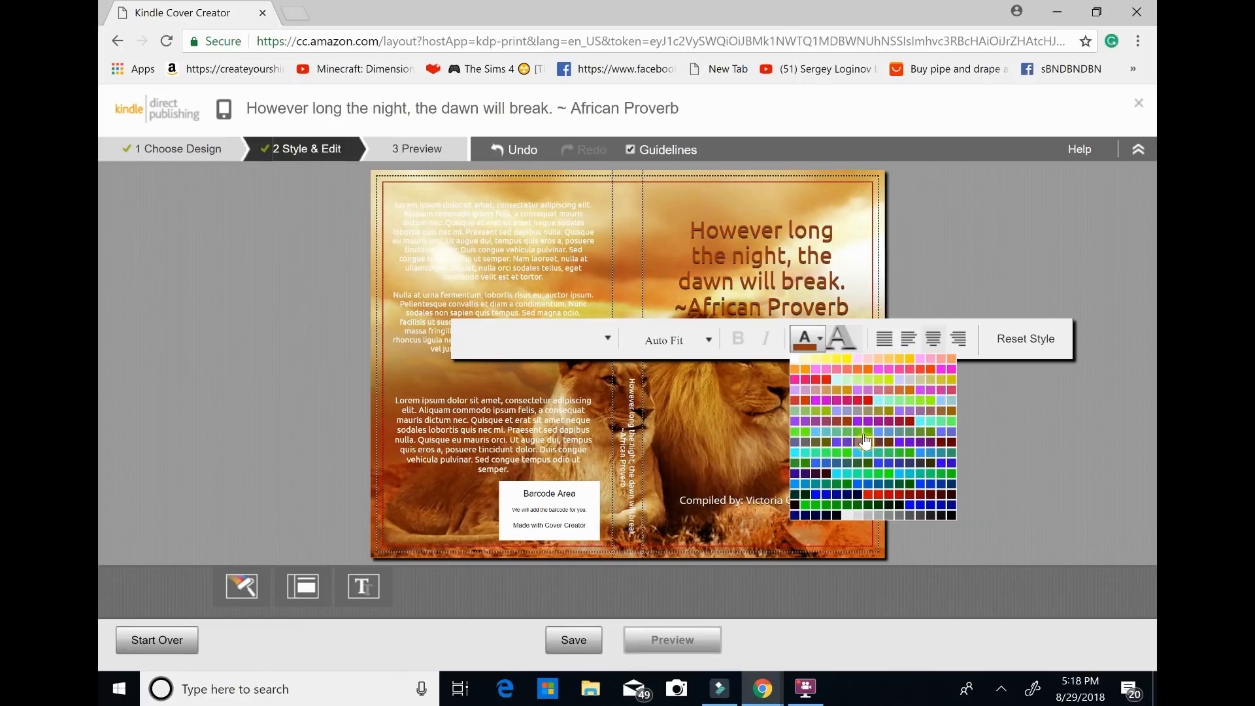
{"action": "left_click", "coordinate": [930, 502]}
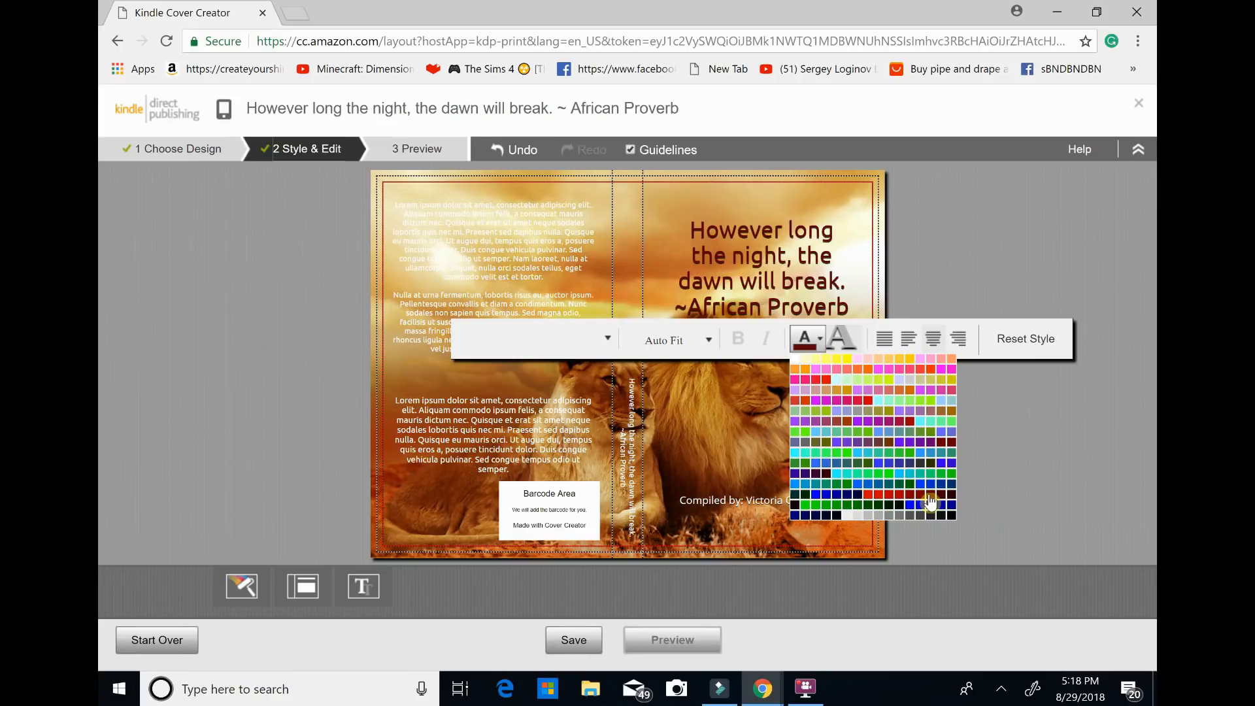
{"action": "left_click", "coordinate": [953, 413]}
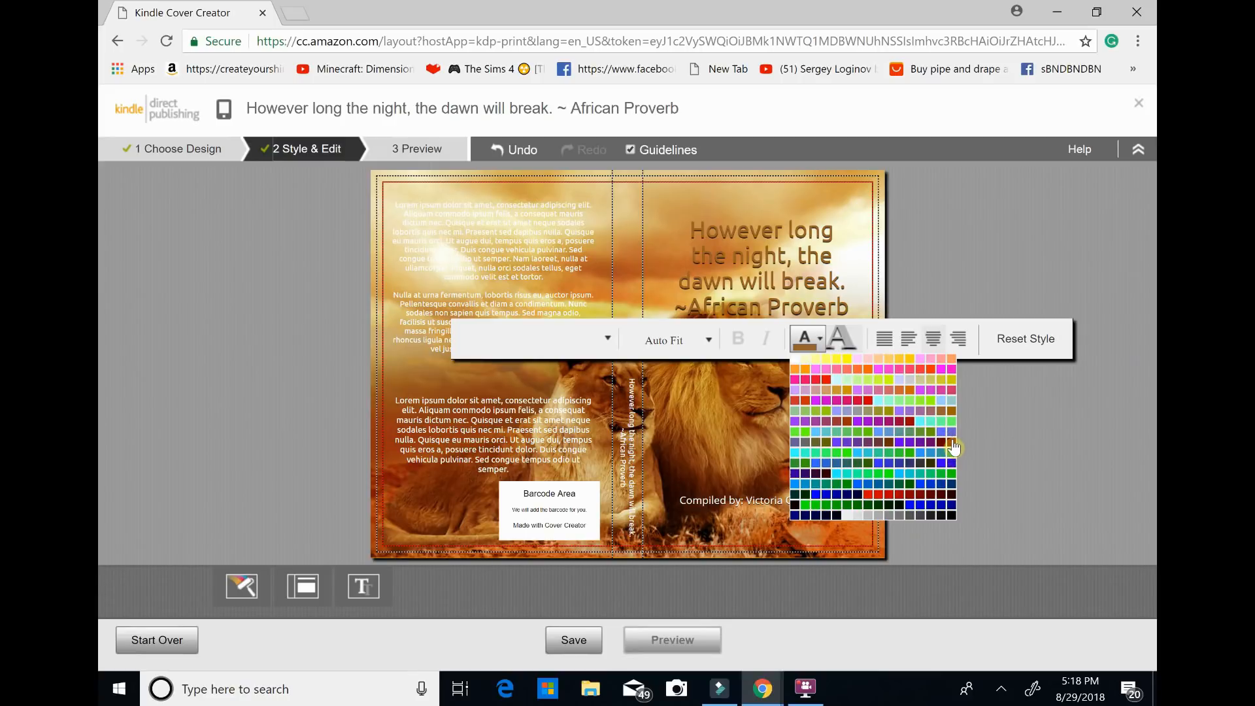
{"action": "left_click", "coordinate": [954, 448]}
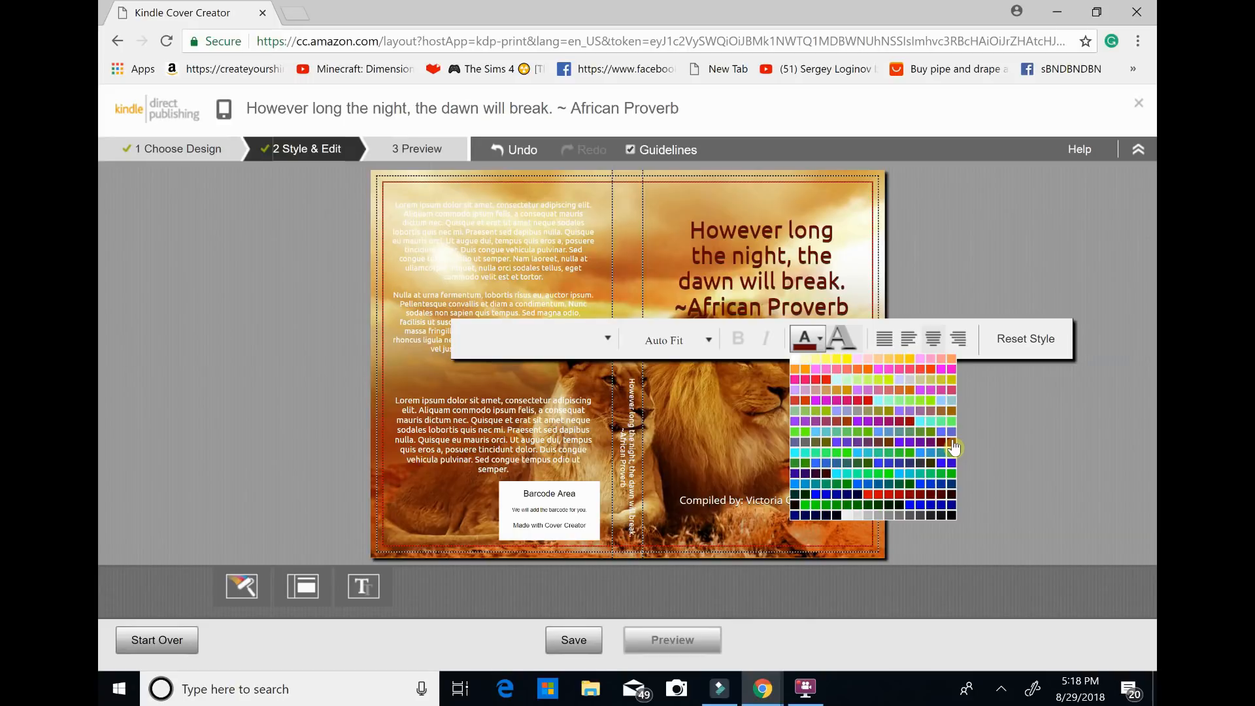
Try the Raleway, Marcellus and Julius Sans One fonts on the front cover's proverb text.
{"action": "left_click", "coordinate": [605, 346]}
{"action": "left_click", "coordinate": [578, 366]}
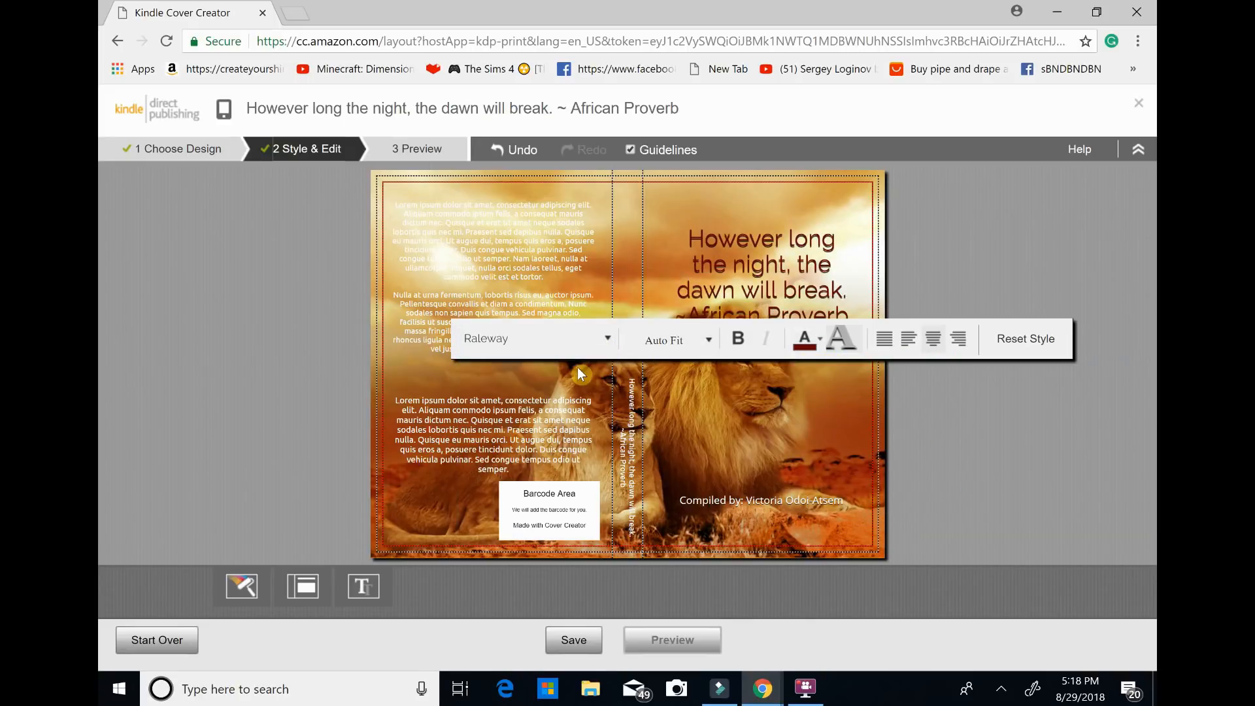
{"action": "left_click", "coordinate": [608, 339]}
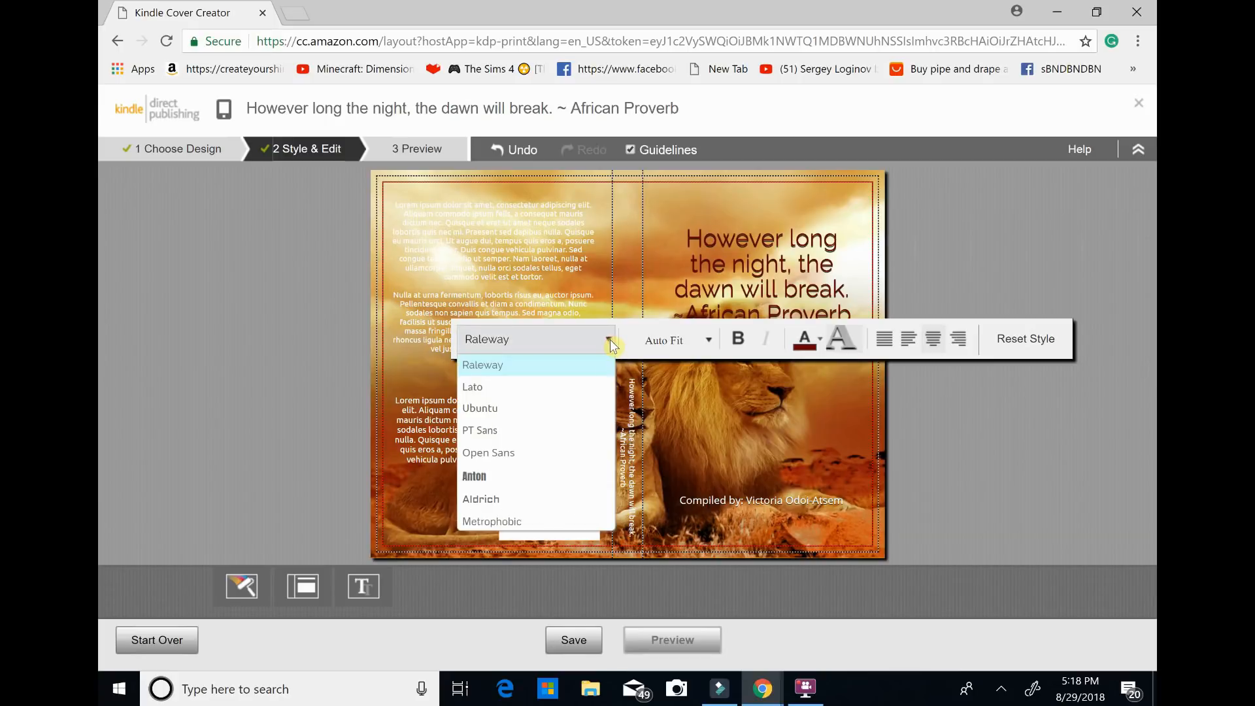
{"action": "right_click", "coordinate": [608, 407]}
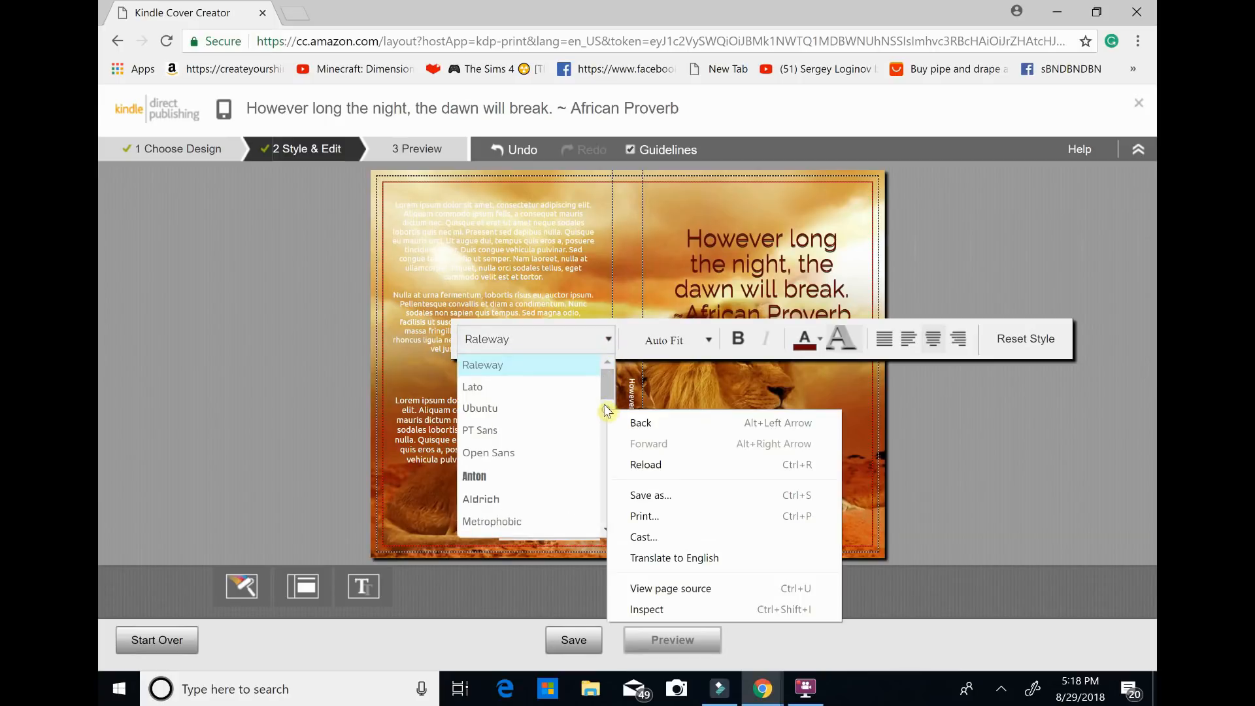
{"action": "left_click_drag", "start_coordinate": [609, 396], "coordinate": [602, 462]}
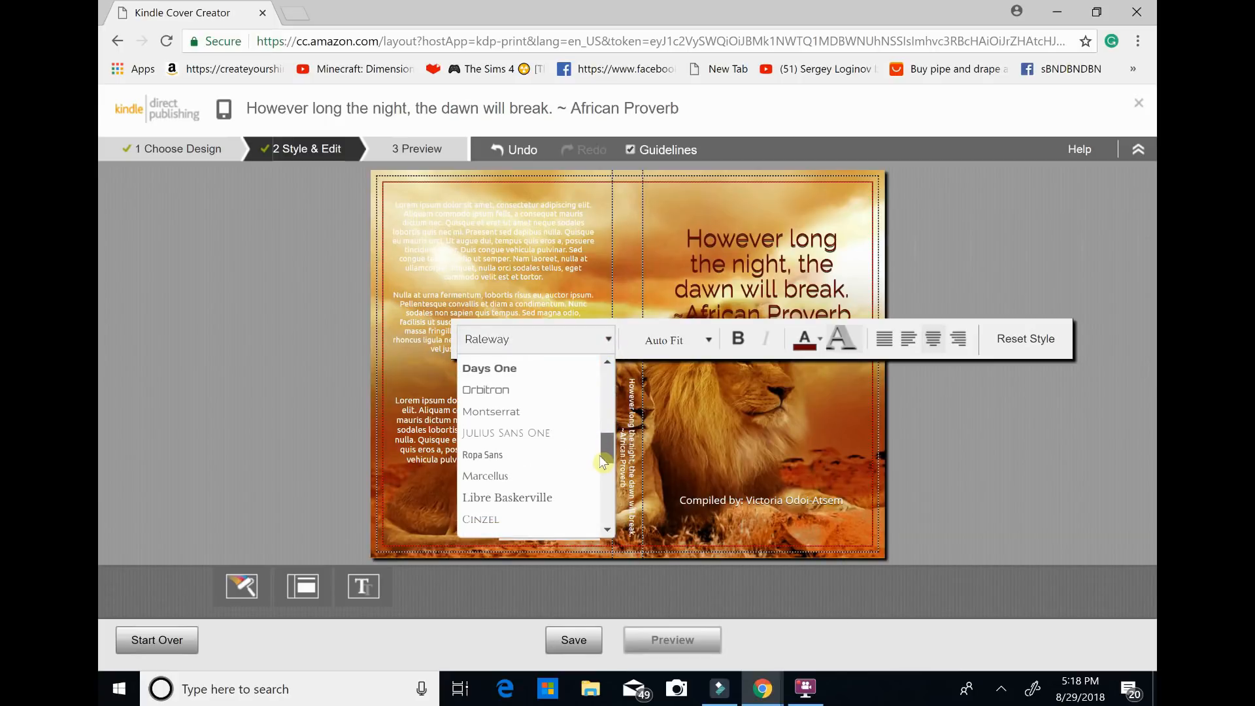
{"action": "left_click", "coordinate": [528, 482]}
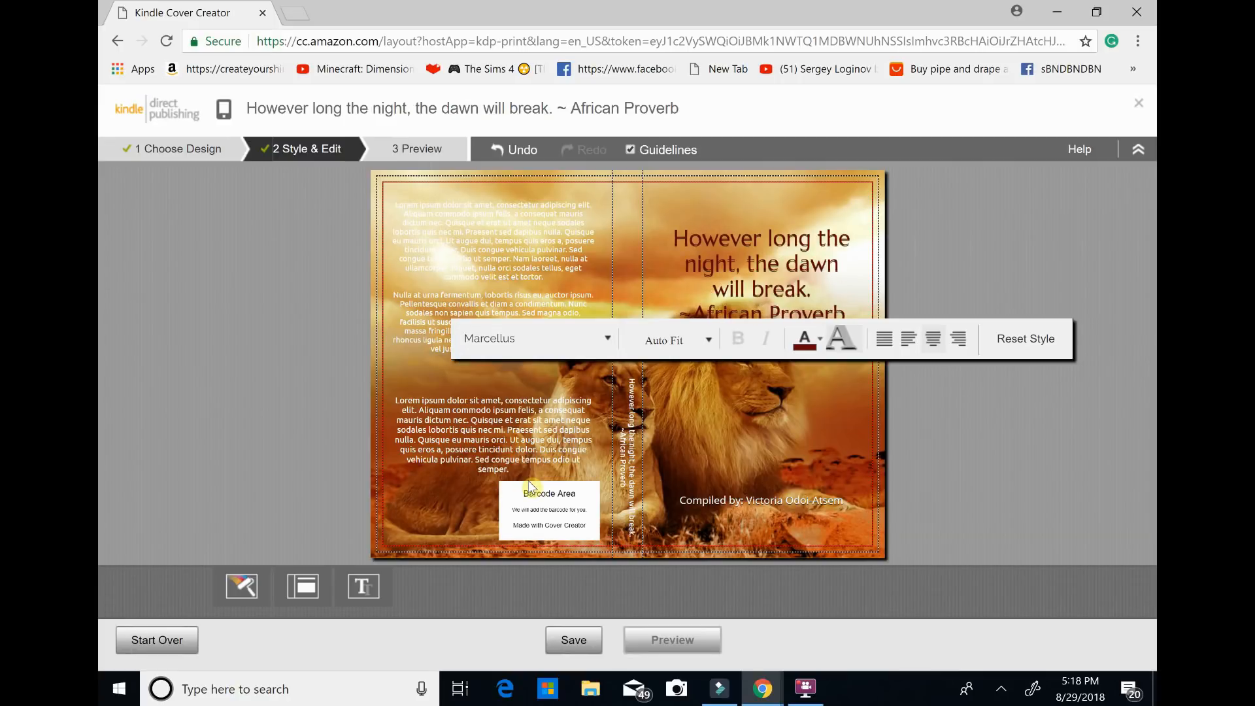
{"action": "left_click", "coordinate": [609, 347]}
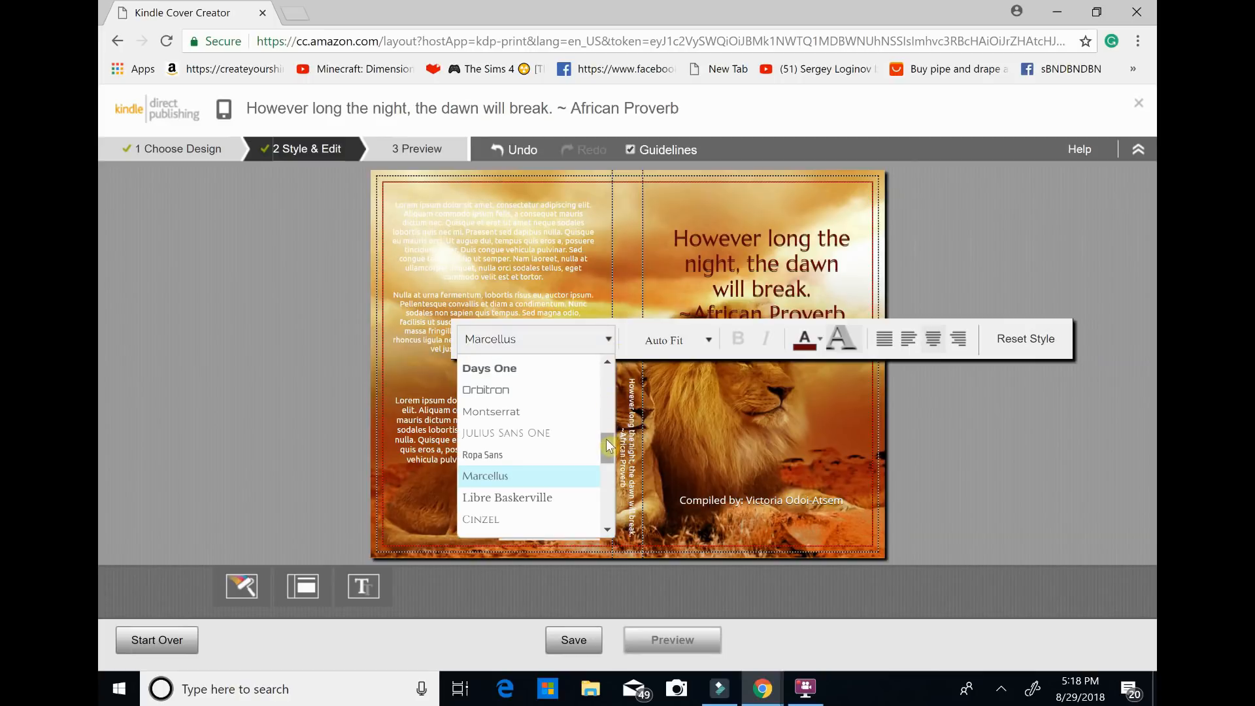
{"action": "left_click", "coordinate": [561, 433]}
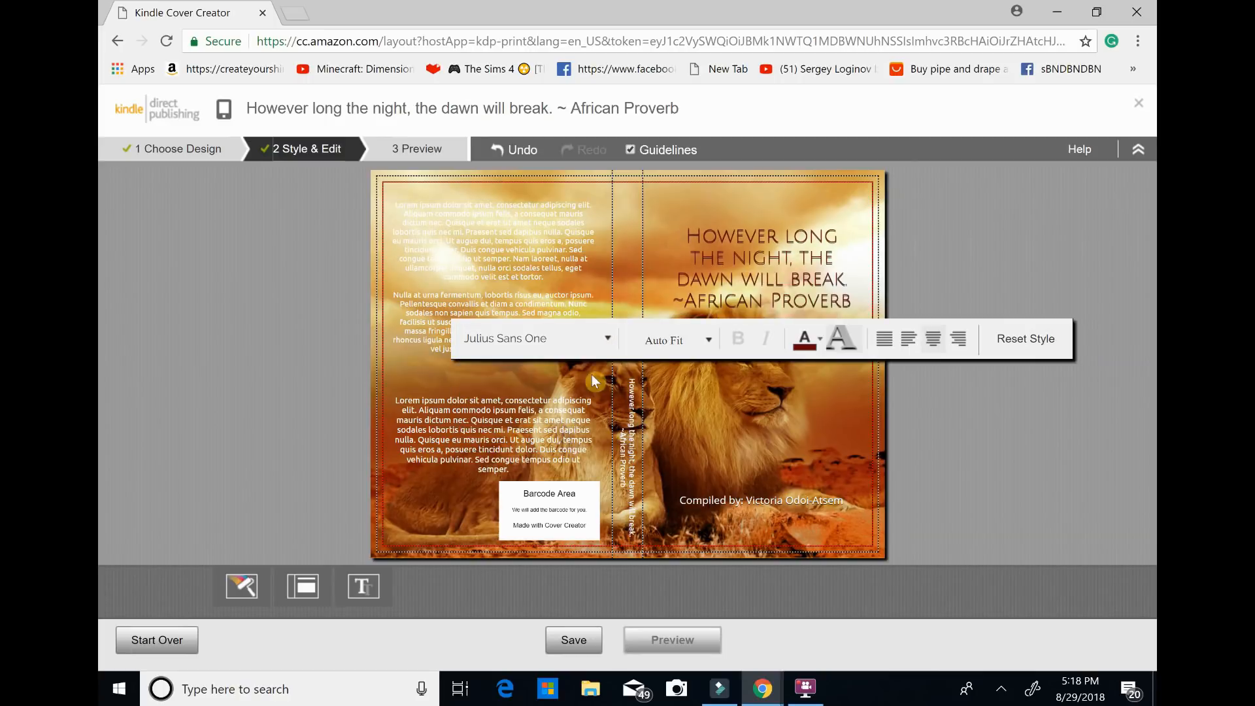
Set the font of the front cover's proverb text to Philosopher.
{"action": "left_click", "coordinate": [611, 338]}
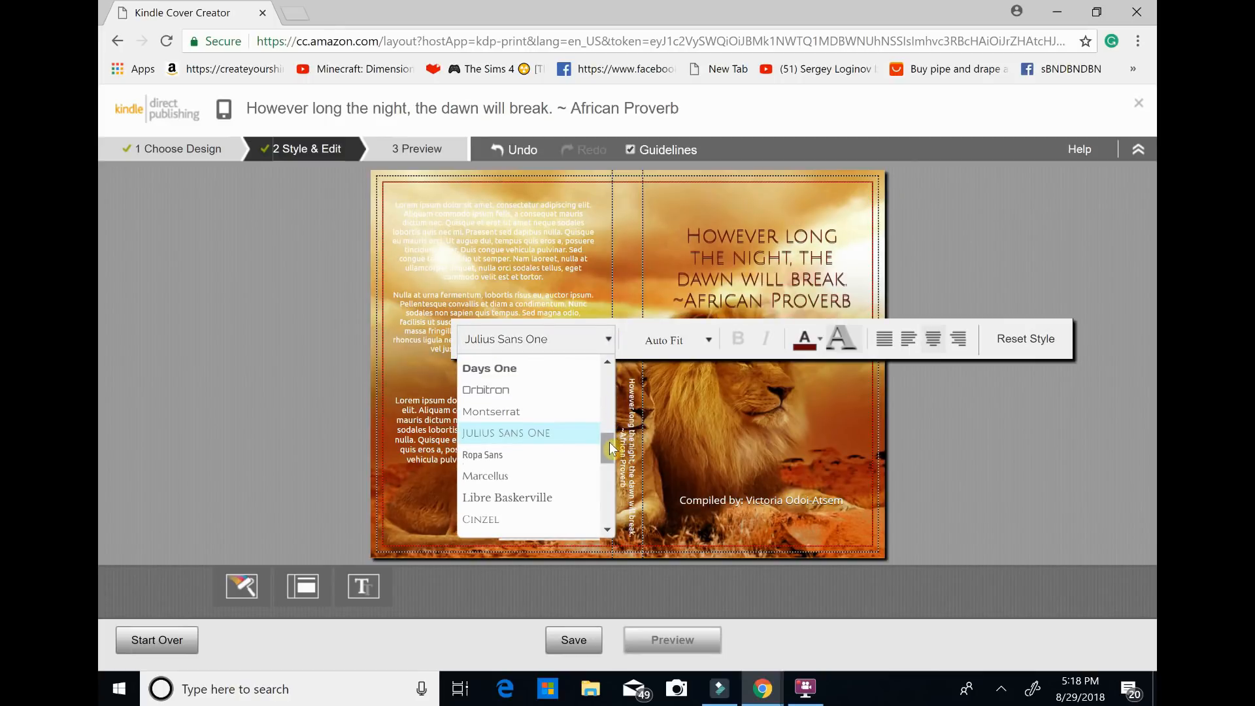
{"action": "right_click", "coordinate": [605, 485]}
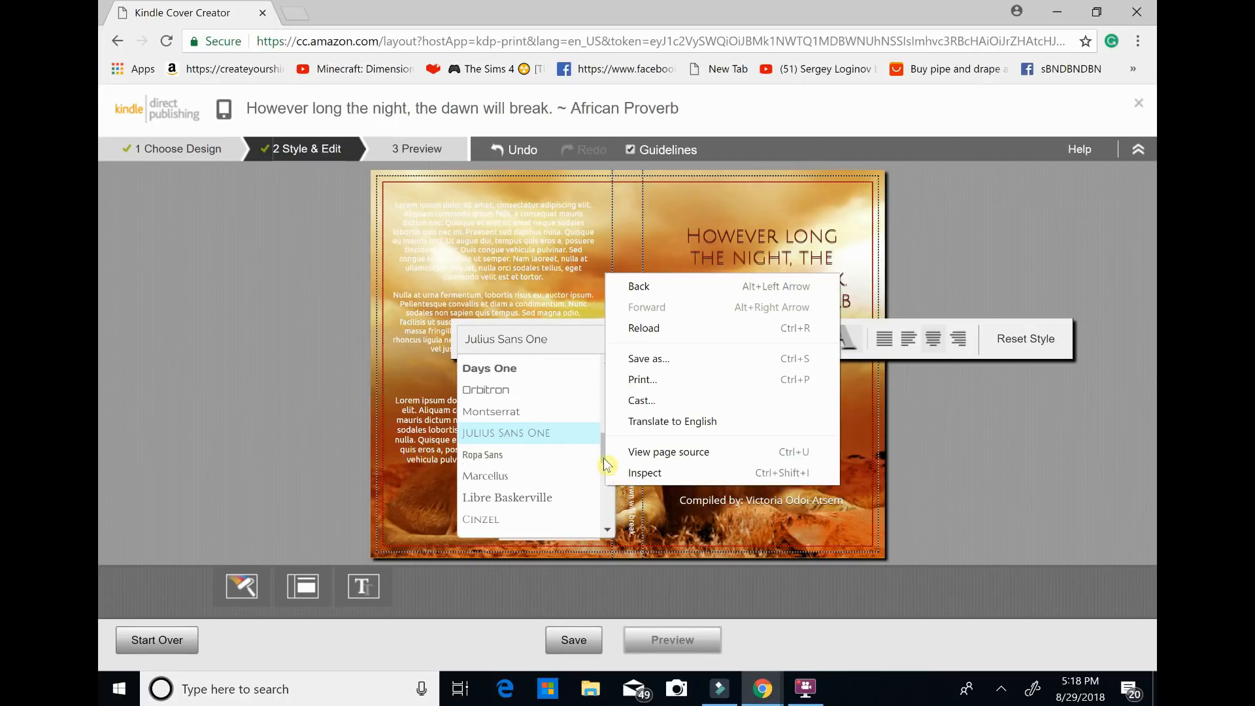
{"action": "left_click", "coordinate": [603, 457]}
{"action": "left_click_drag", "start_coordinate": [603, 458], "coordinate": [611, 423]}
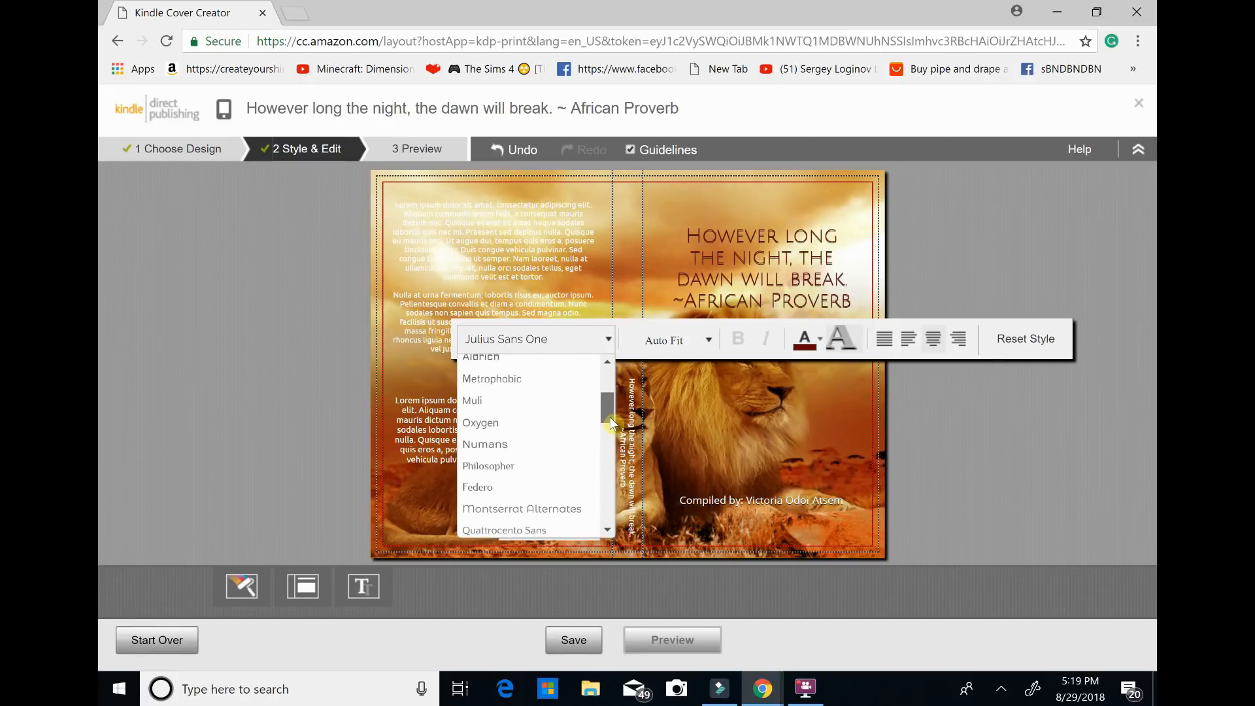
{"action": "left_click", "coordinate": [516, 465]}
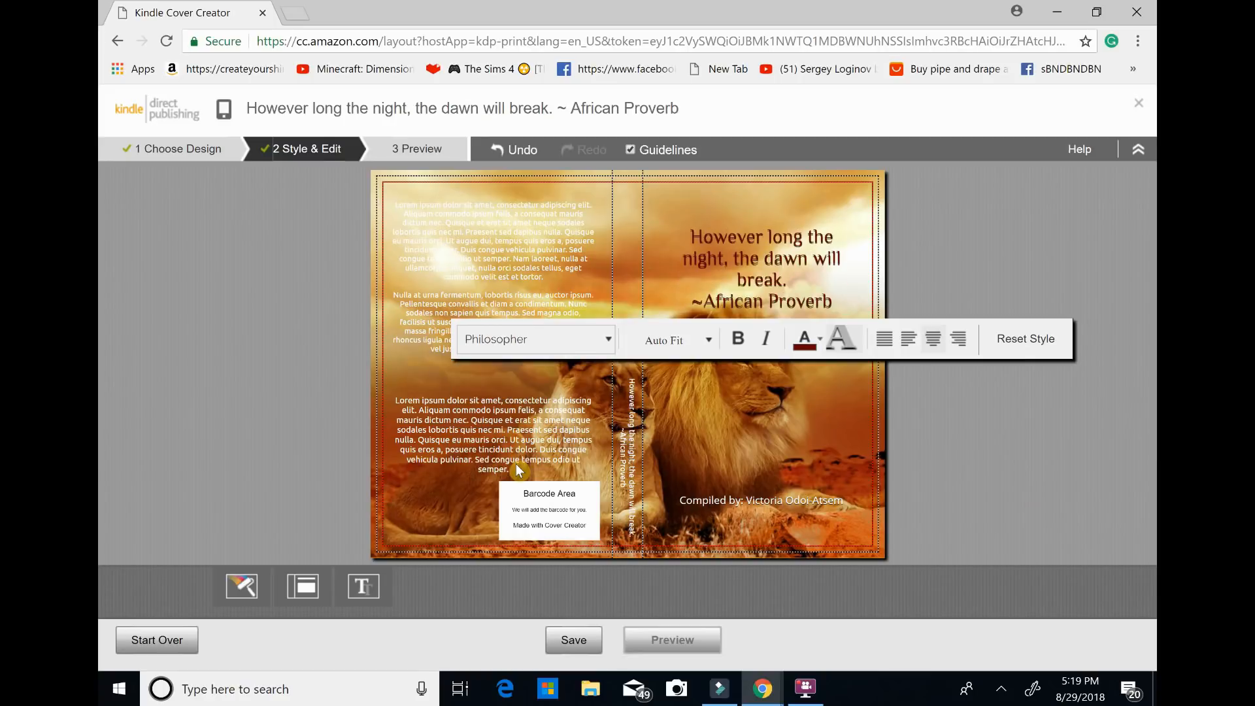
Try 14 pt and 18 pt on the front cover's proverb, settle on 21 pt, and remove the text's shadow.
{"action": "left_click", "coordinate": [709, 341]}
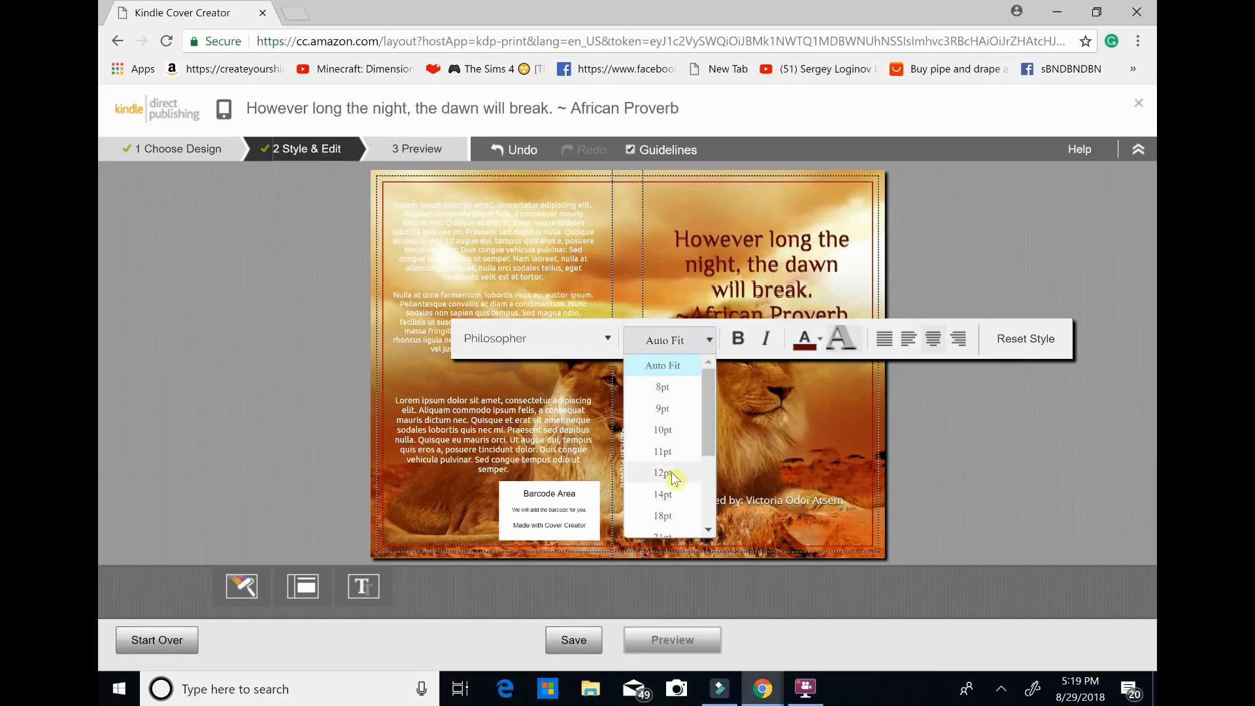
{"action": "left_click", "coordinate": [667, 495]}
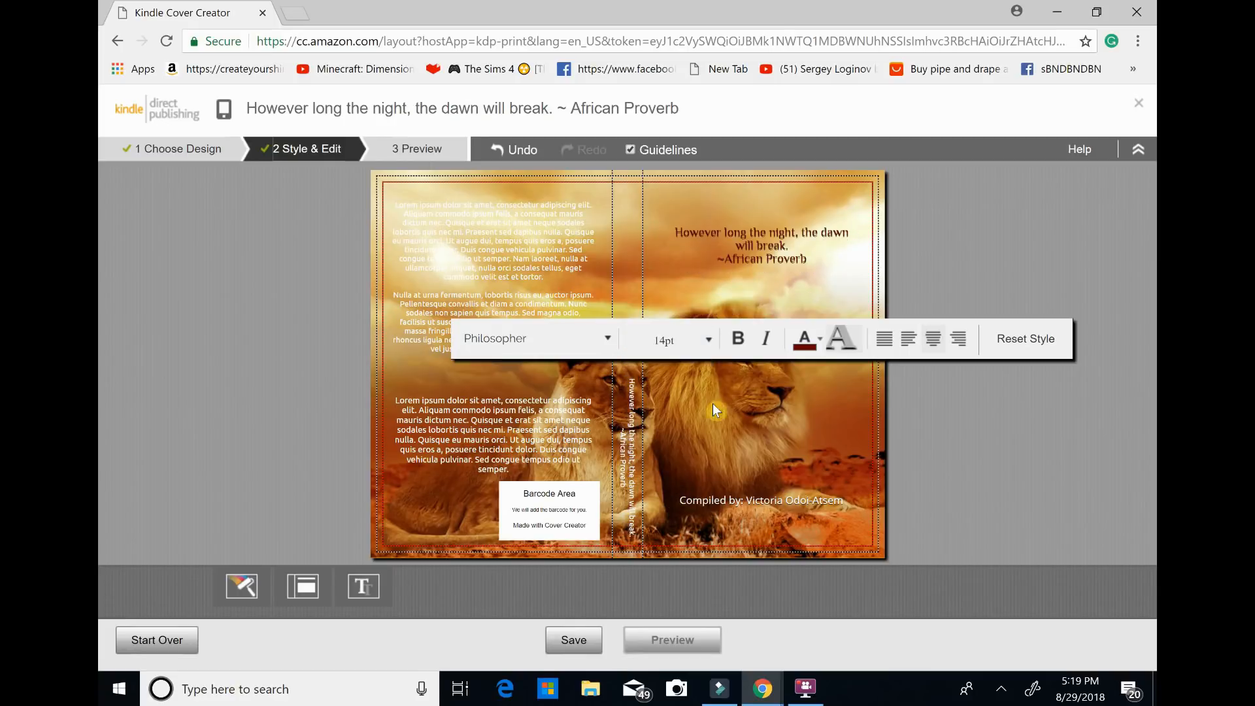
{"action": "left_click", "coordinate": [712, 341]}
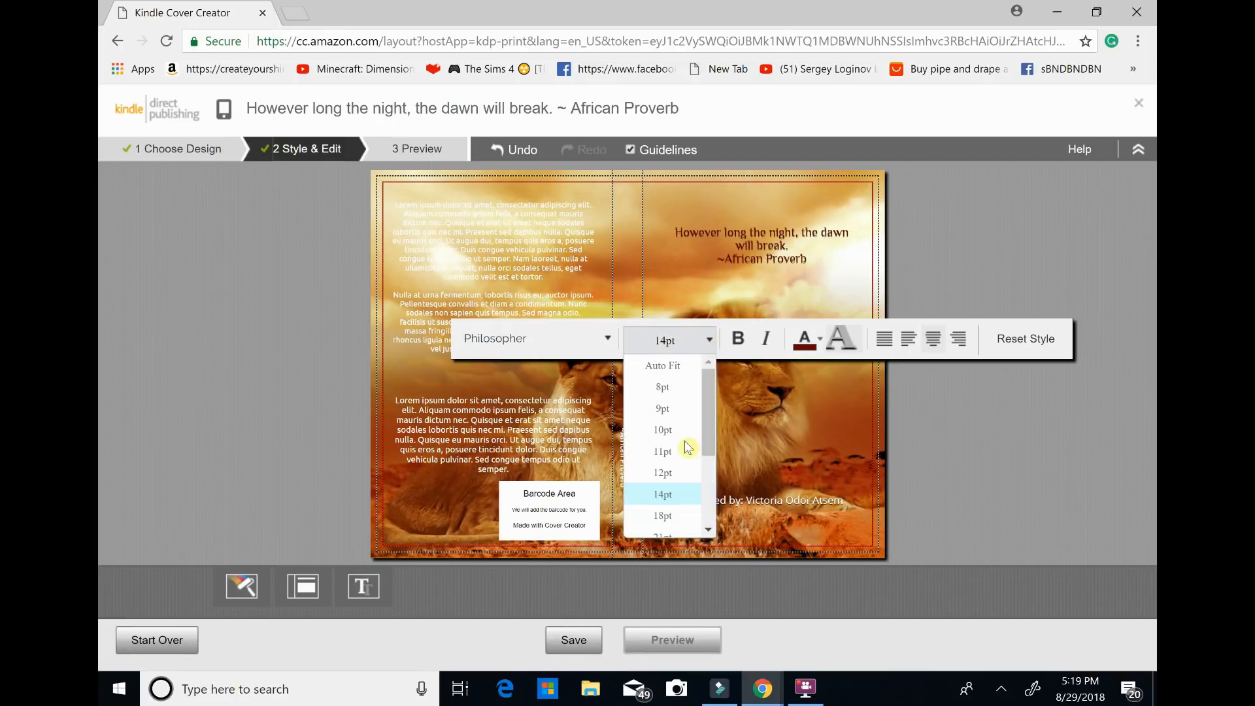
{"action": "left_click", "coordinate": [676, 519]}
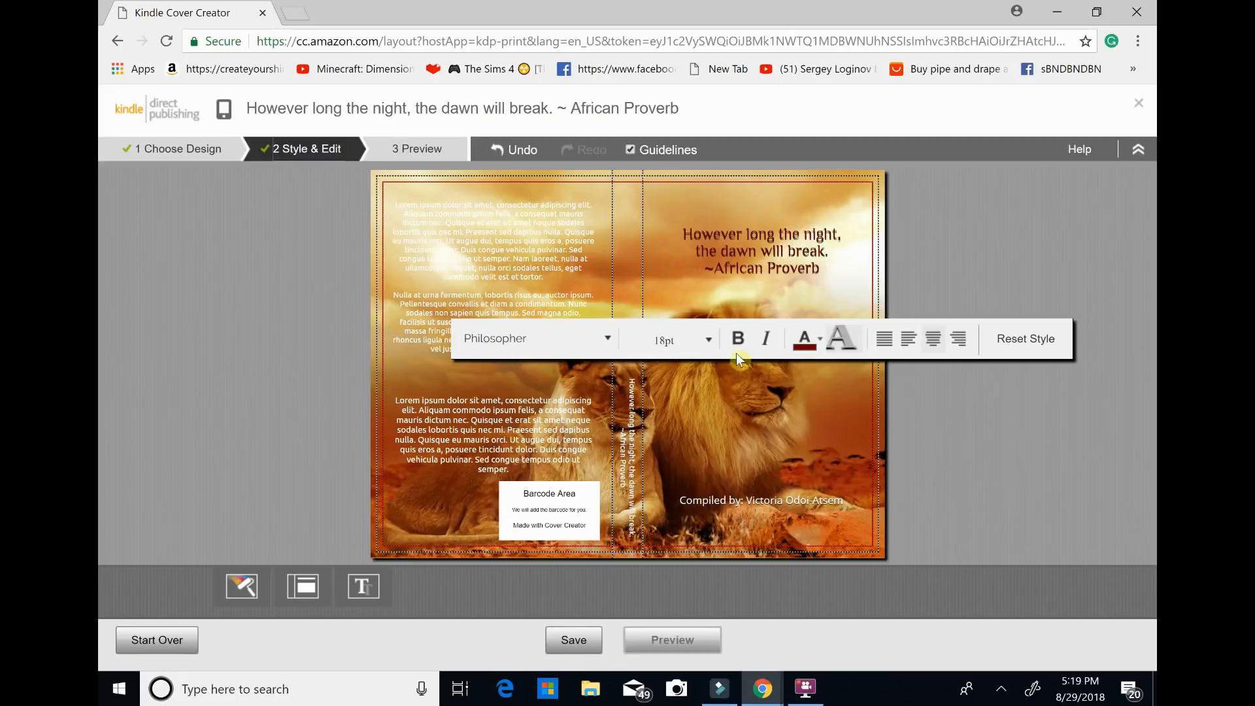
{"action": "left_click", "coordinate": [710, 342]}
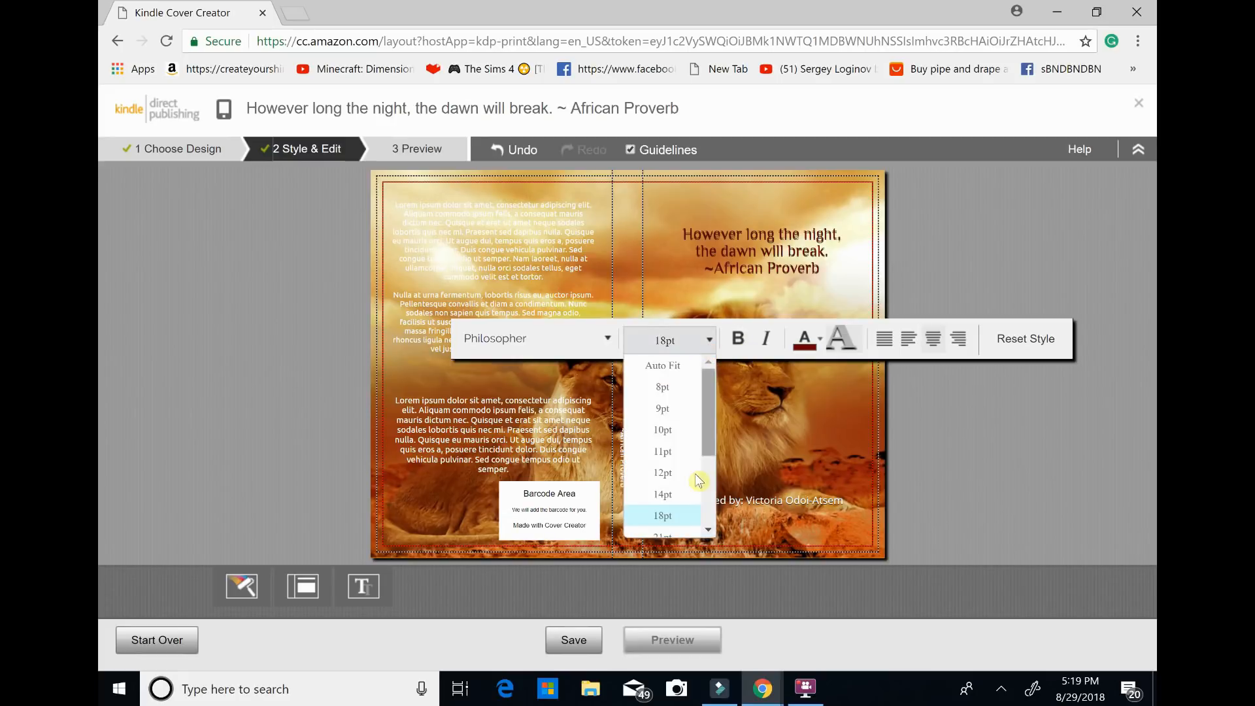
{"action": "scroll", "coordinate": [707, 531], "scroll_direction": "down", "scroll_amount": 1}
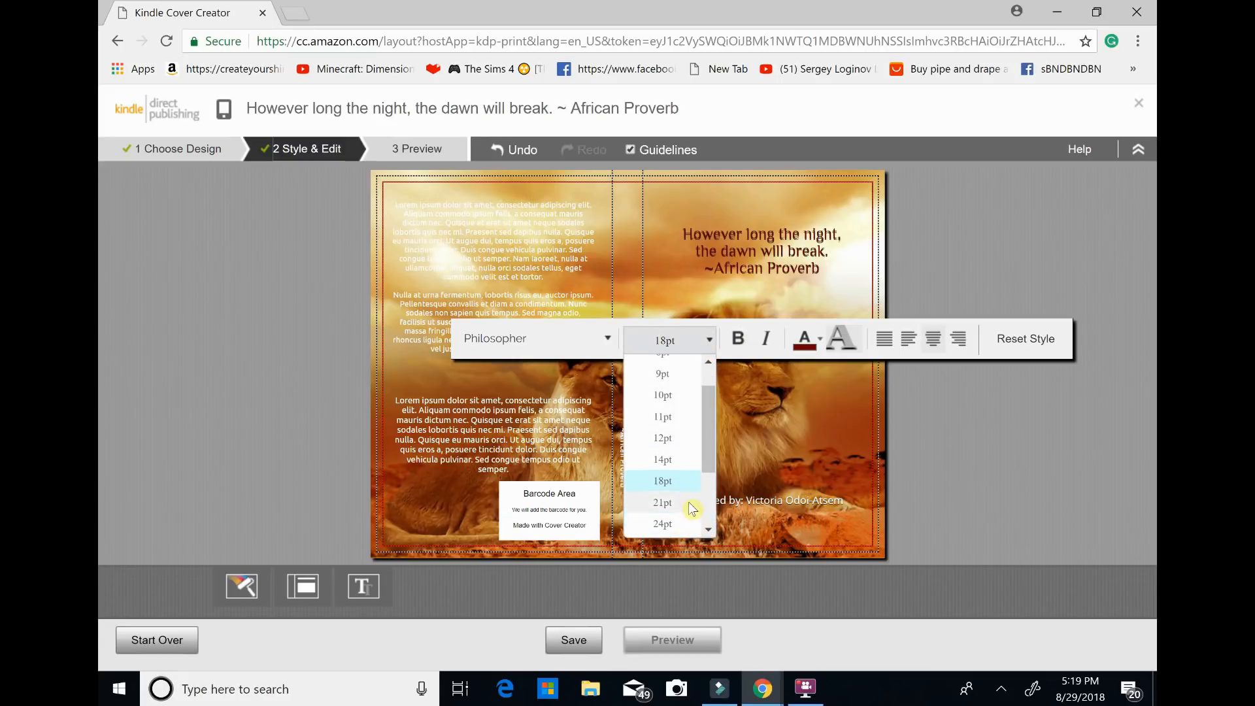
{"action": "left_click", "coordinate": [690, 505]}
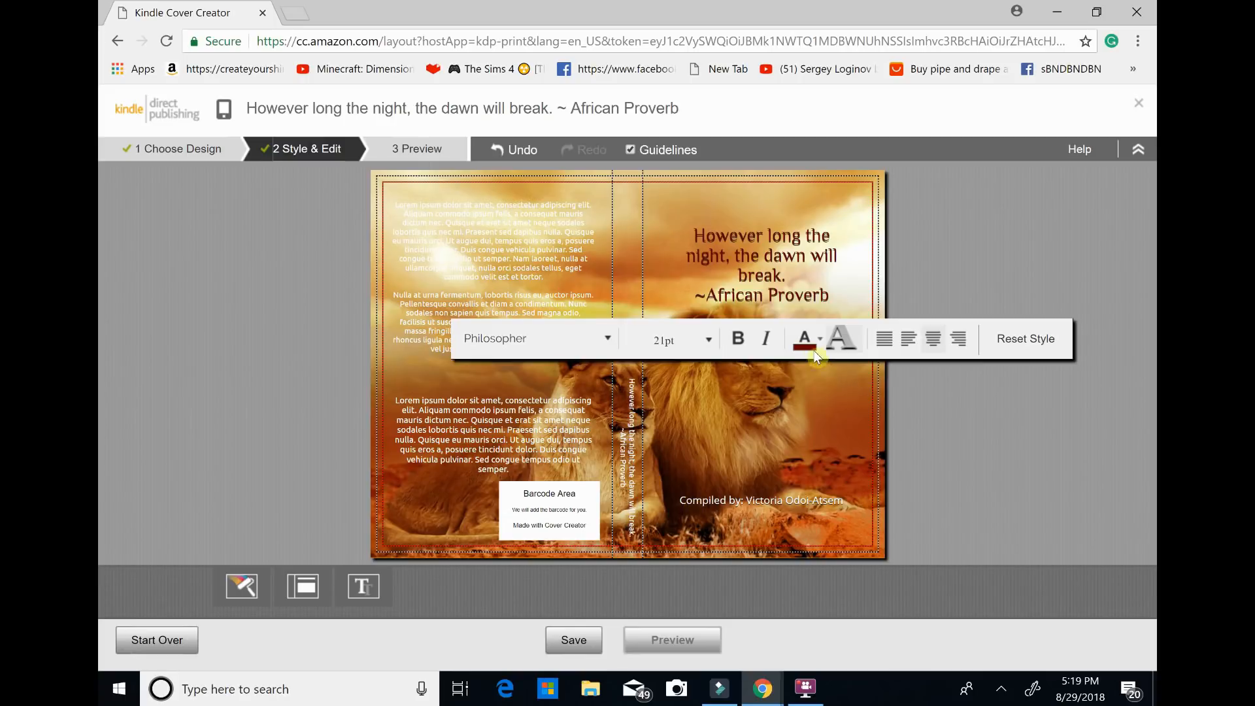
{"action": "left_click", "coordinate": [842, 347]}
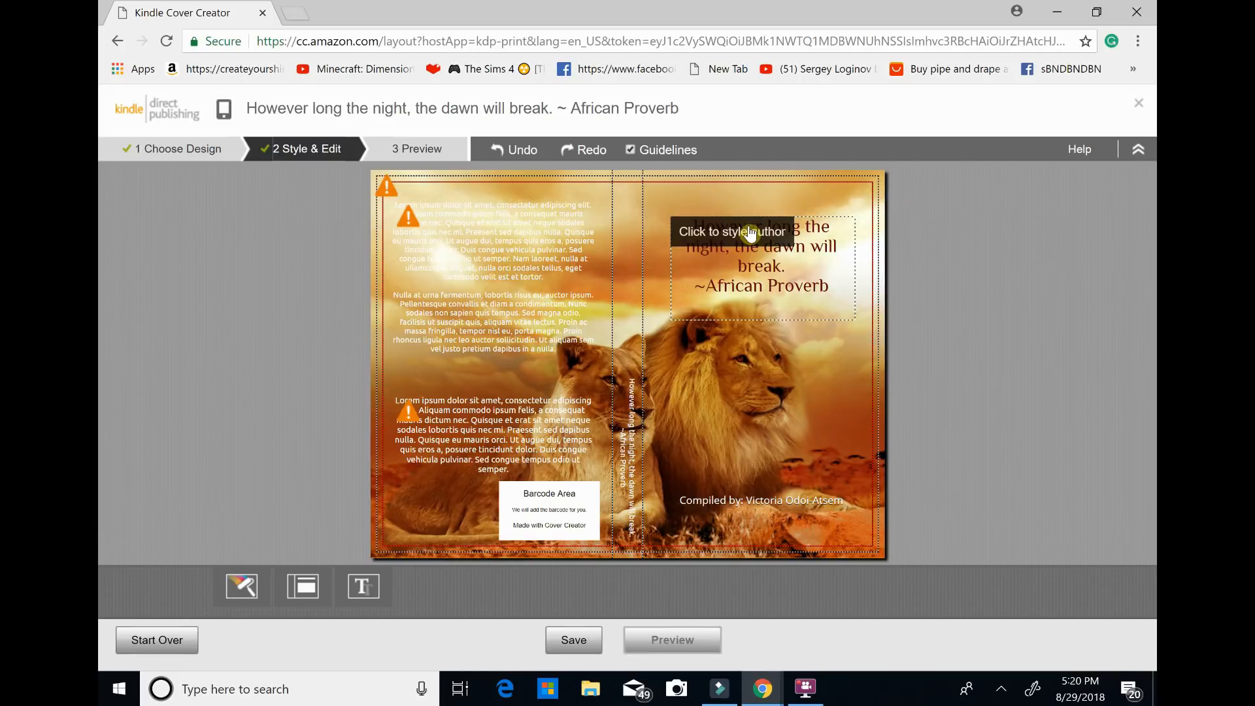
Change the text colour of the proverb on the spine to a brownish-gold shade that blends with the lion image.
{"action": "left_click", "coordinate": [629, 523]}
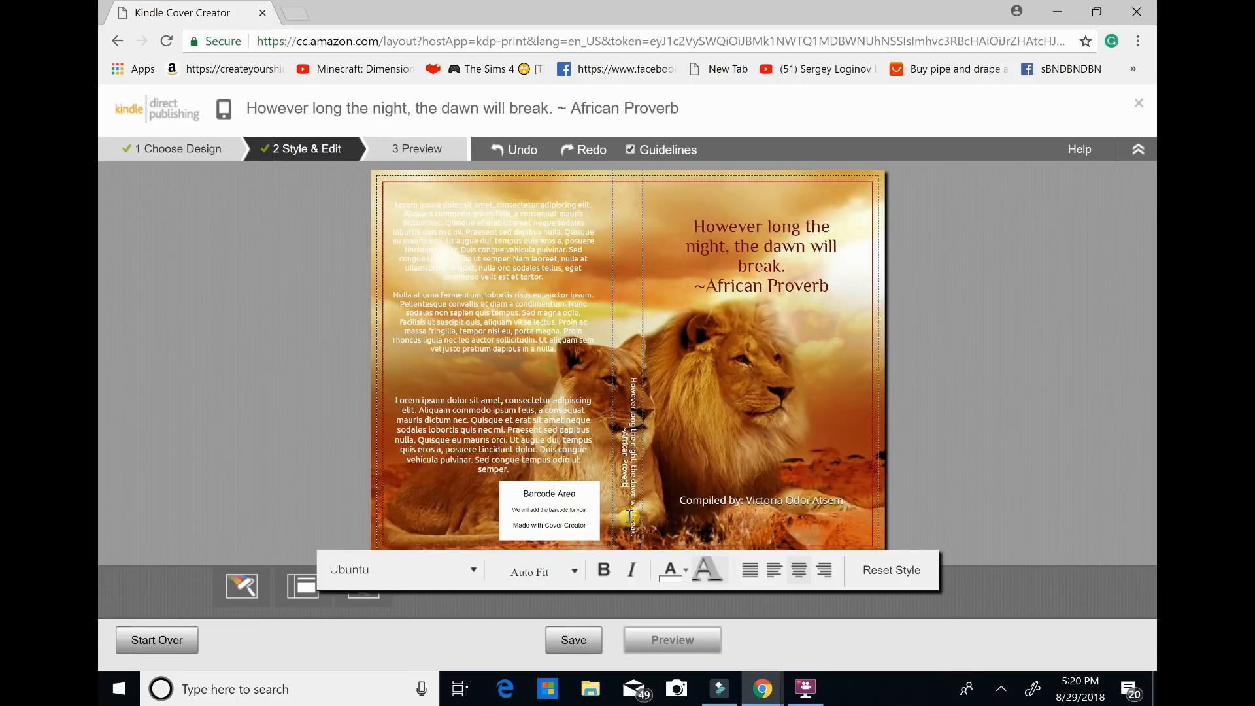
{"action": "left_click", "coordinate": [674, 571]}
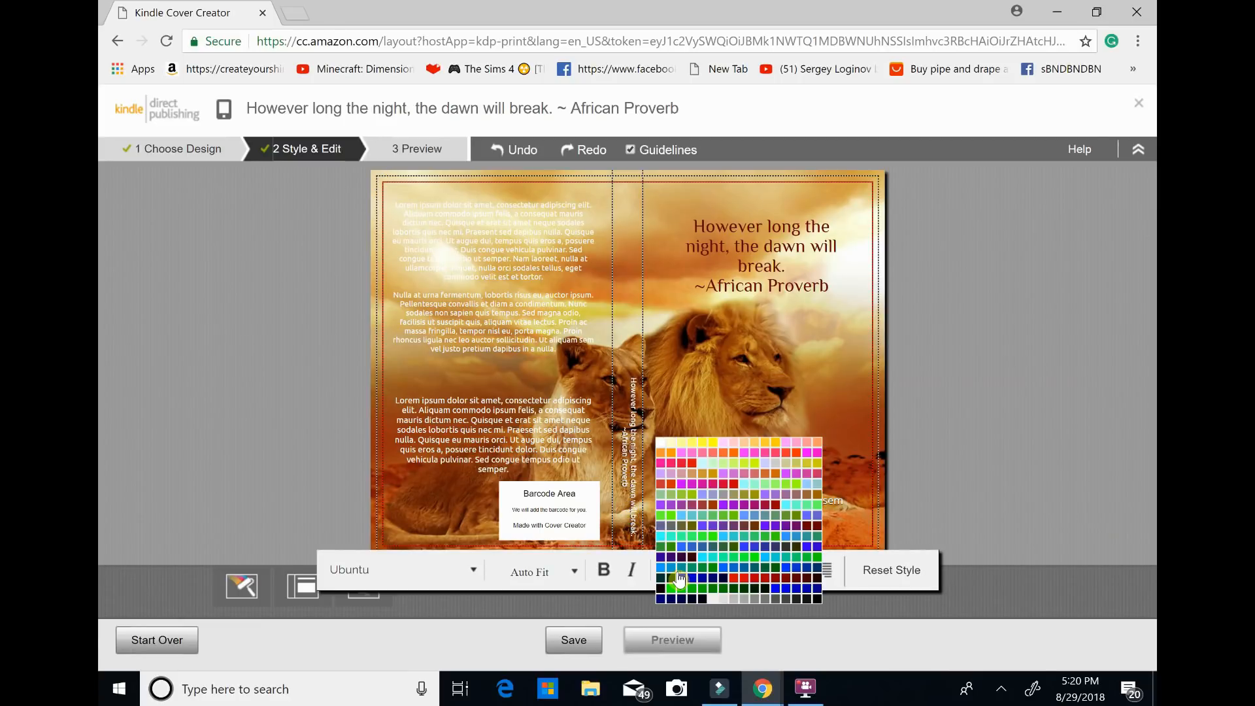
{"action": "left_click", "coordinate": [707, 480]}
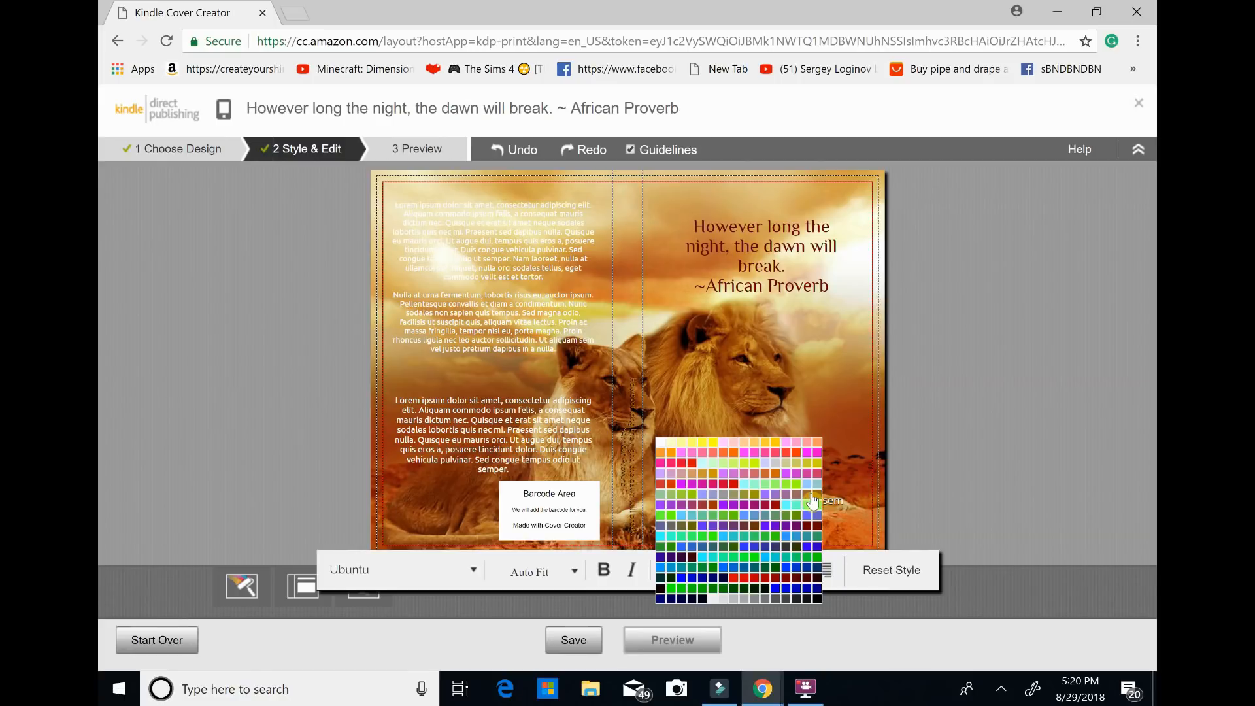
{"action": "left_click", "coordinate": [611, 613]}
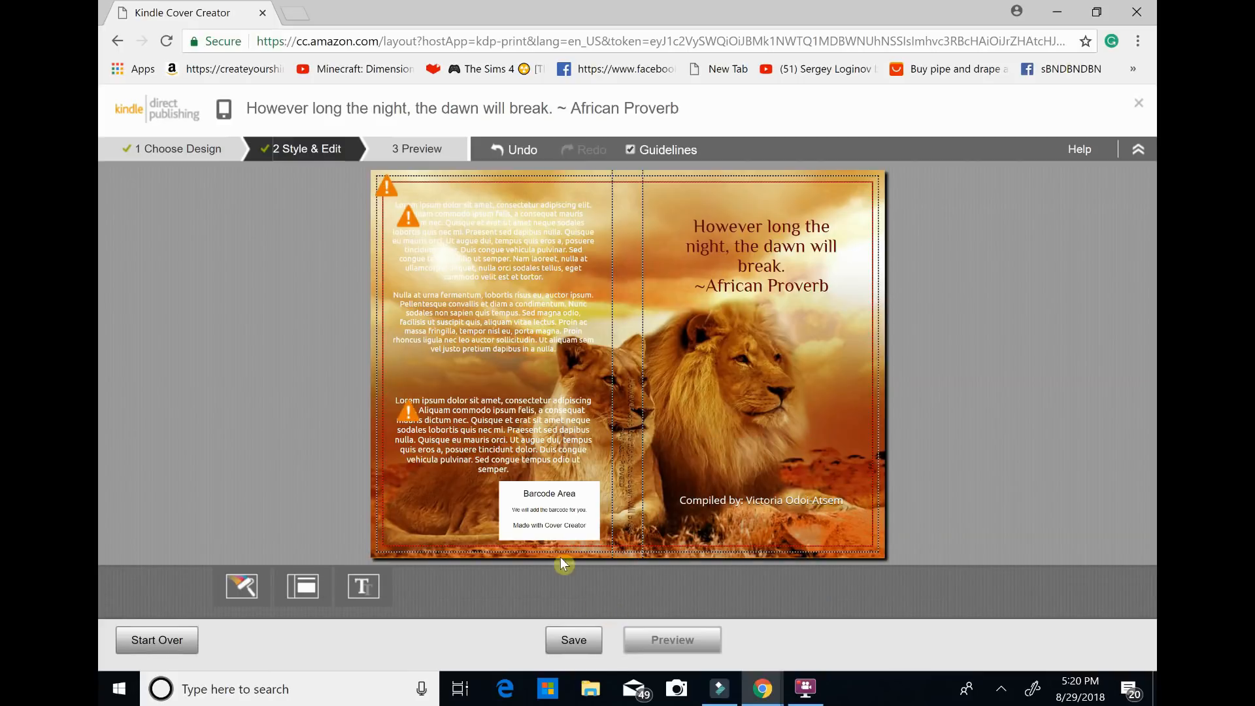
Replace the upper placeholder text on the back cover with the trial text "fjfg" and delete it to leave the block empty.
{"action": "left_click", "coordinate": [445, 295]}
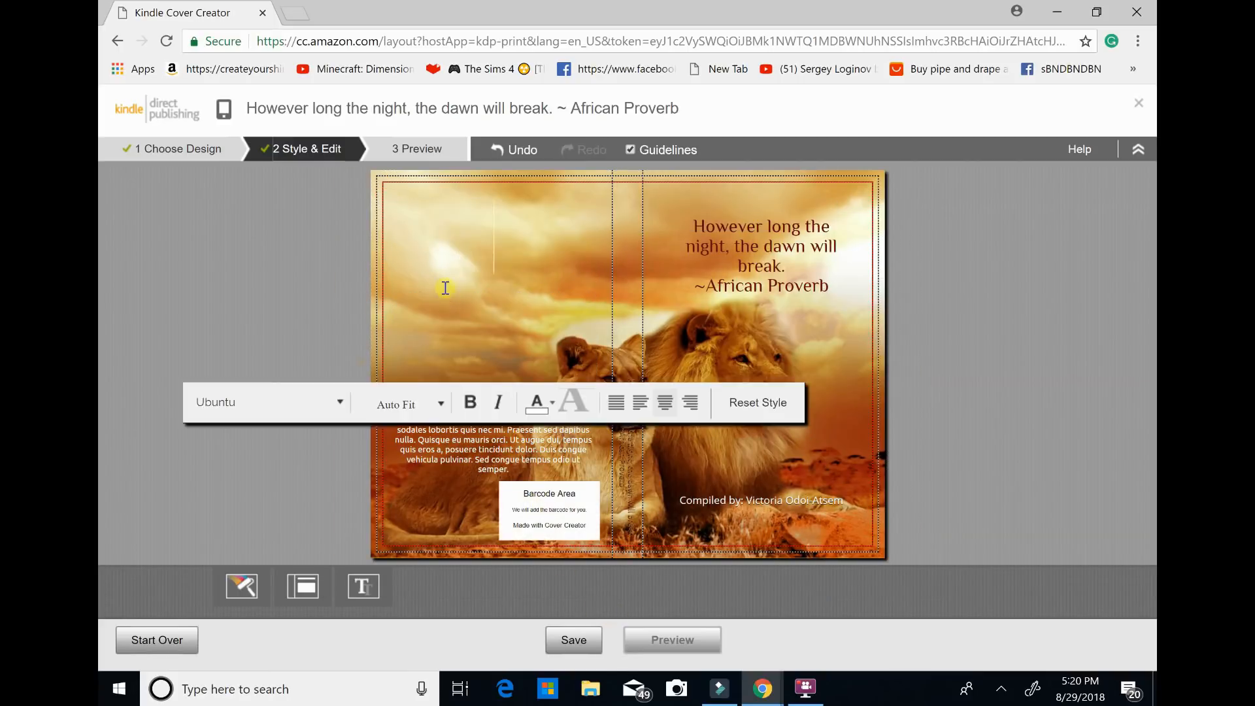
{"action": "type", "text": "F"}
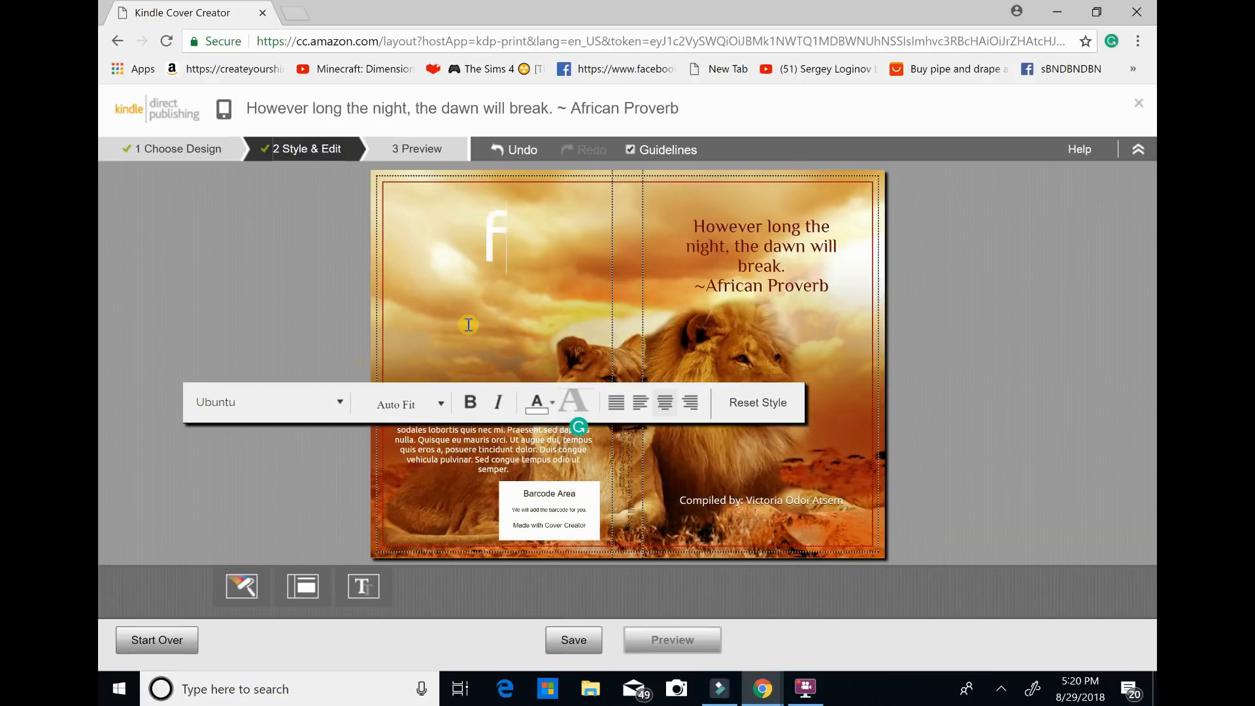
{"action": "type", "text": "jfg"}
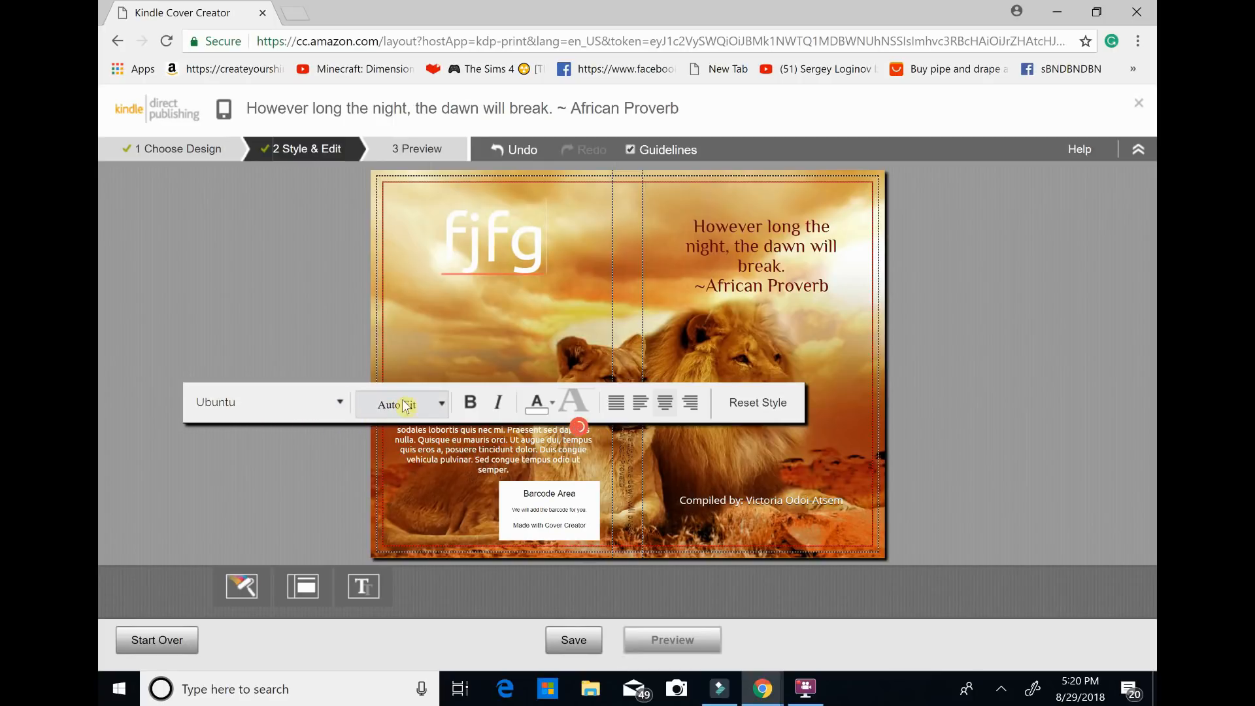
{"action": "left_click", "coordinate": [585, 414]}
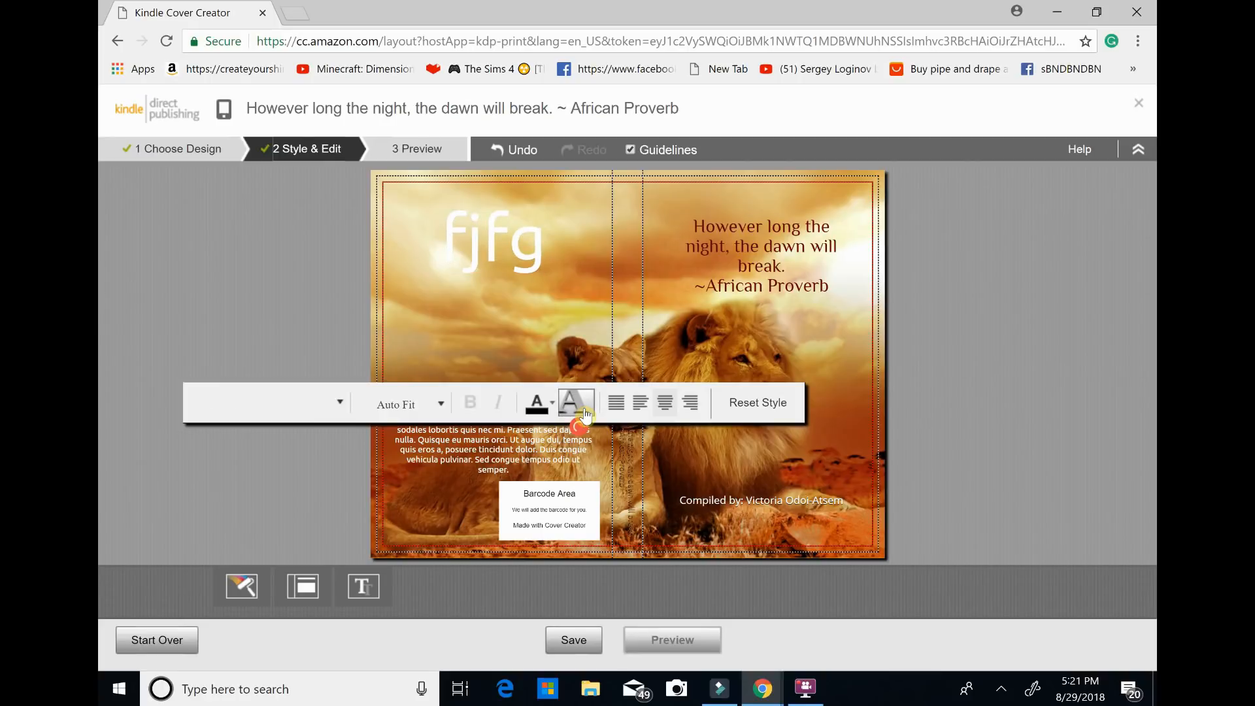
{"action": "key", "text": "BackSpace"}
{"action": "key", "text": "BackSpace"}
{"action": "key", "text": "BackSpace"}
{"action": "key", "text": "BackSpace"}
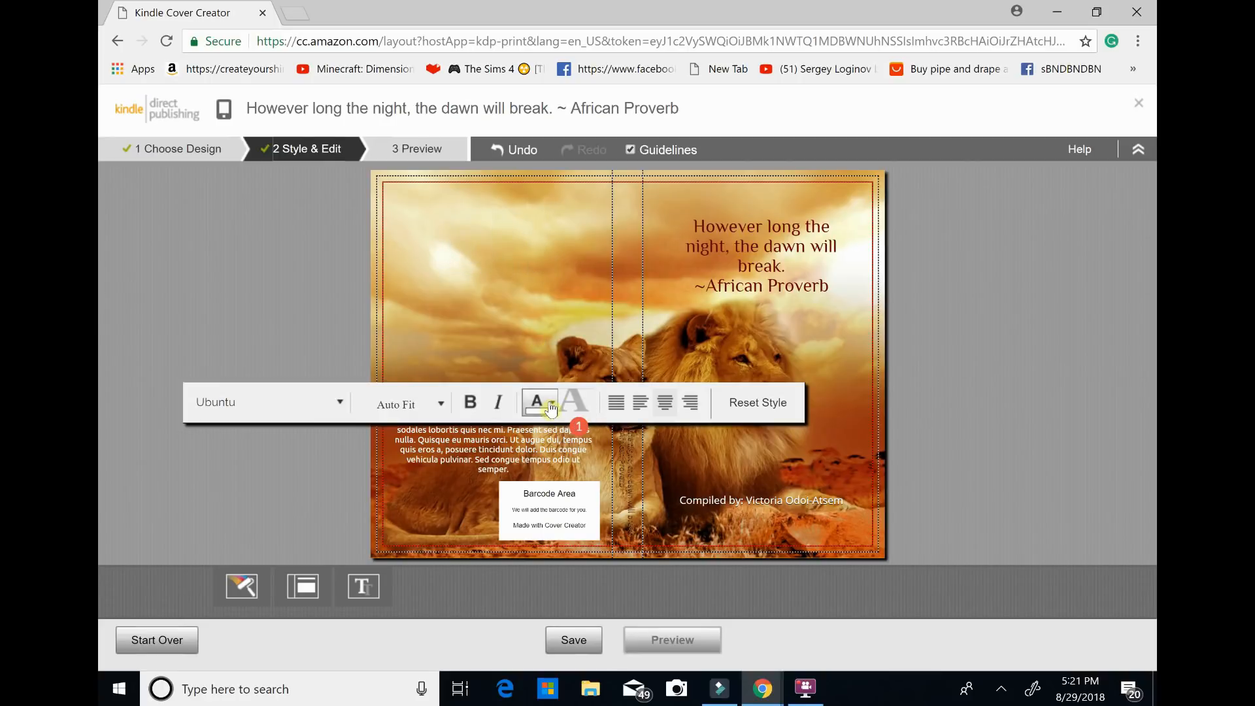
Clear the placeholder text of the author's biography on the back cover, leaving that block empty.
{"action": "left_click", "coordinate": [533, 446]}
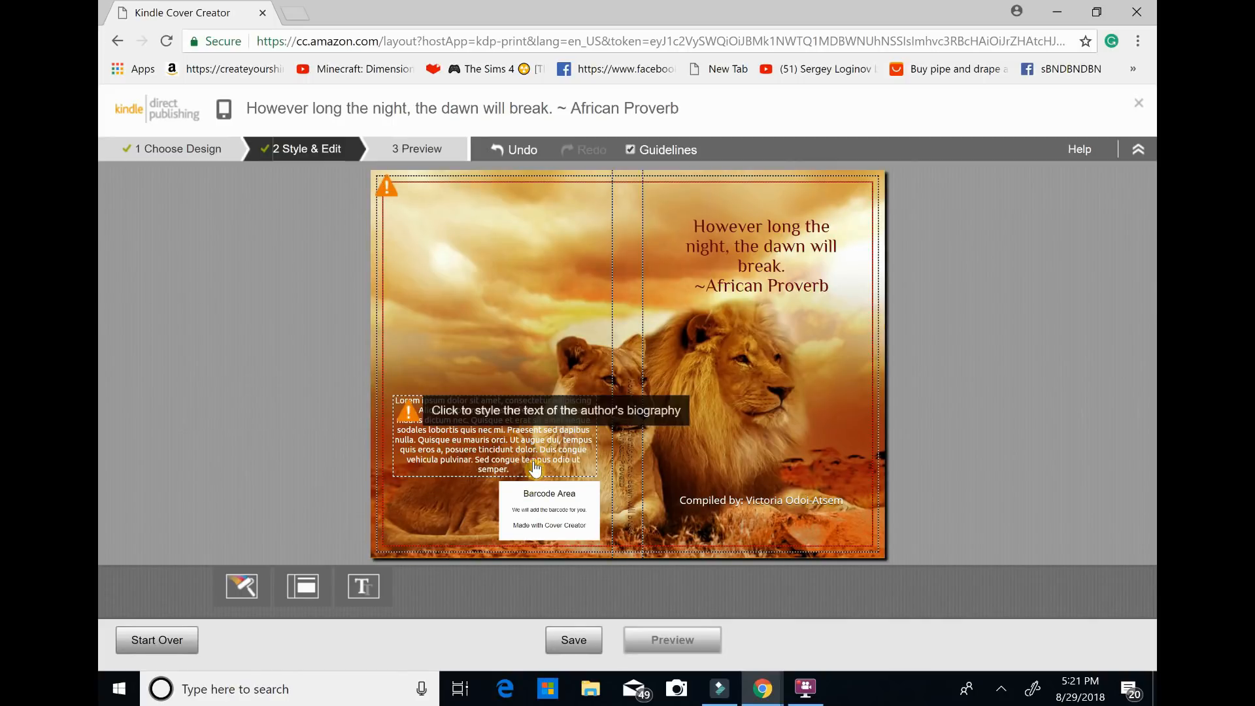
{"action": "left_click", "coordinate": [534, 467]}
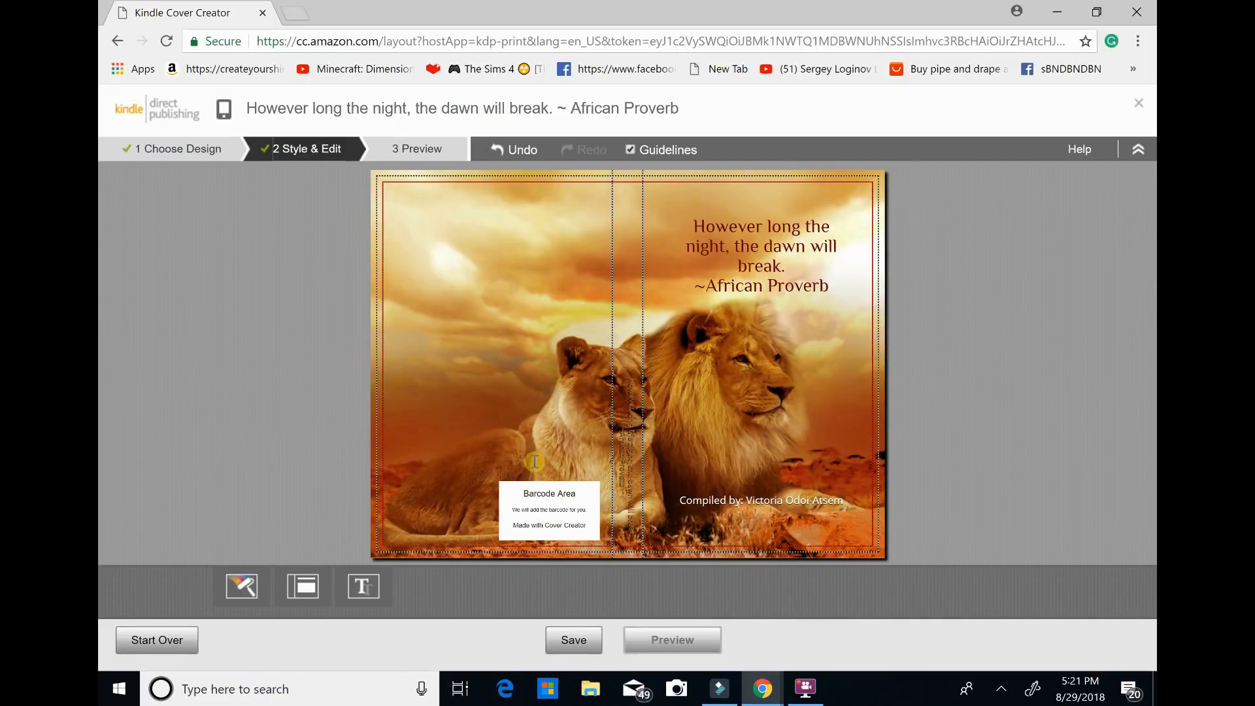
{"action": "left_click", "coordinate": [321, 393]}
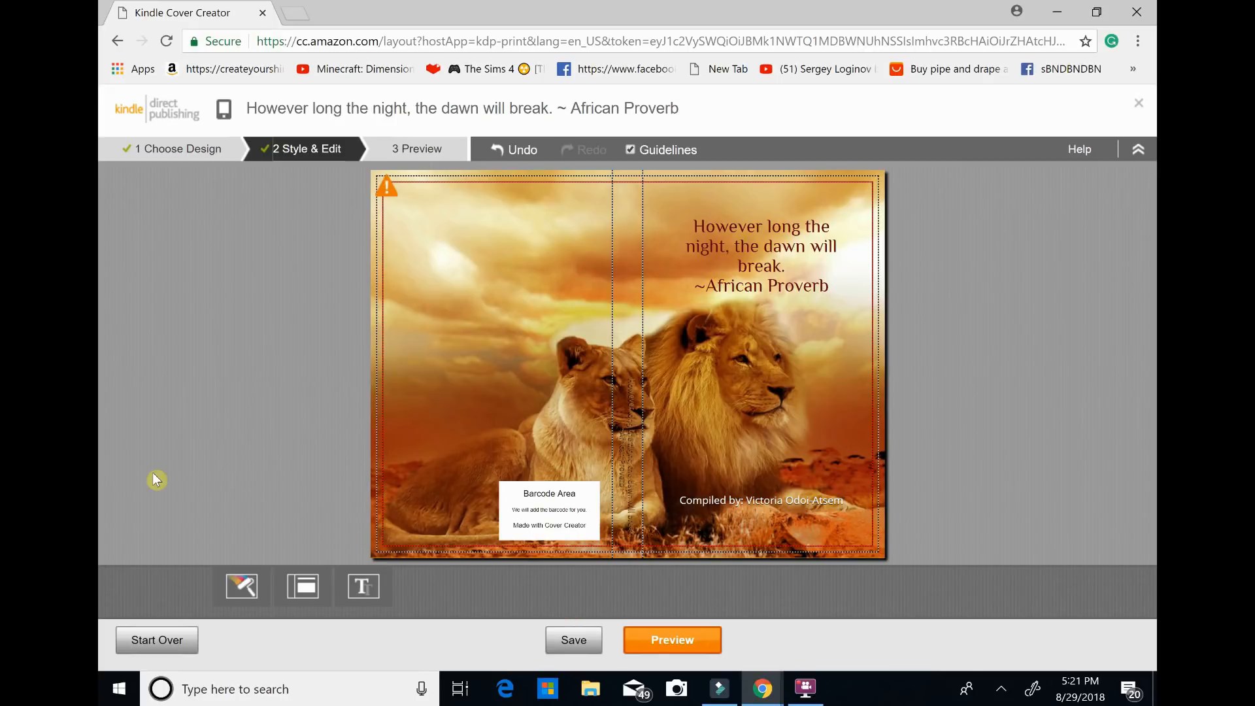